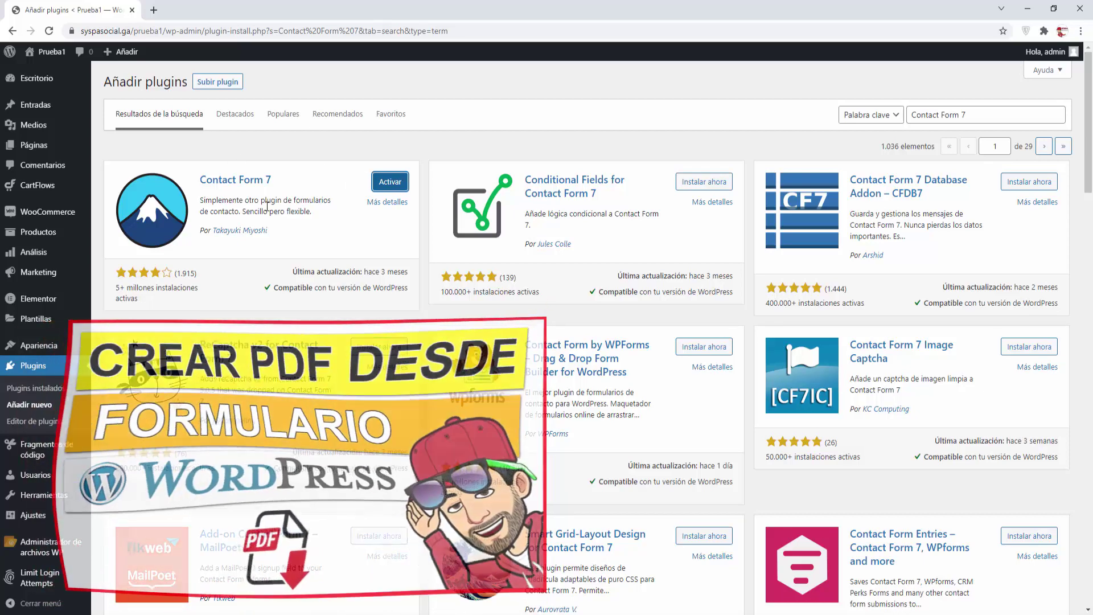
# Activate Contact Form 7 from the plugin search results
pyautogui.click(387, 182)
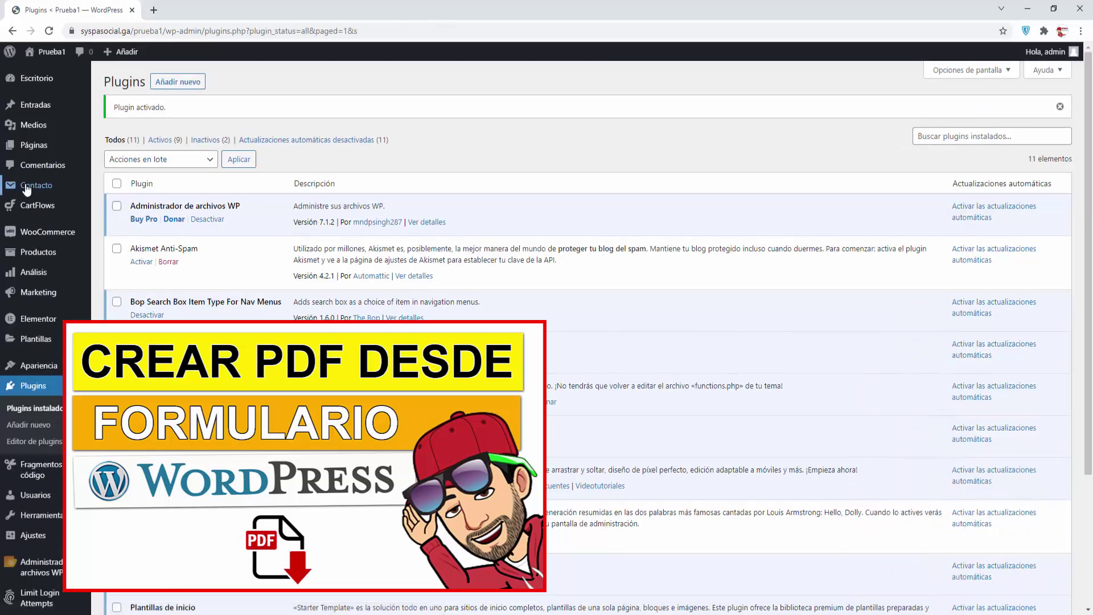
# Open the contact forms list, dismiss the Elementor banner, and copy Formulario de contacto 1's shortcode
pyautogui.moveTo(26, 190)
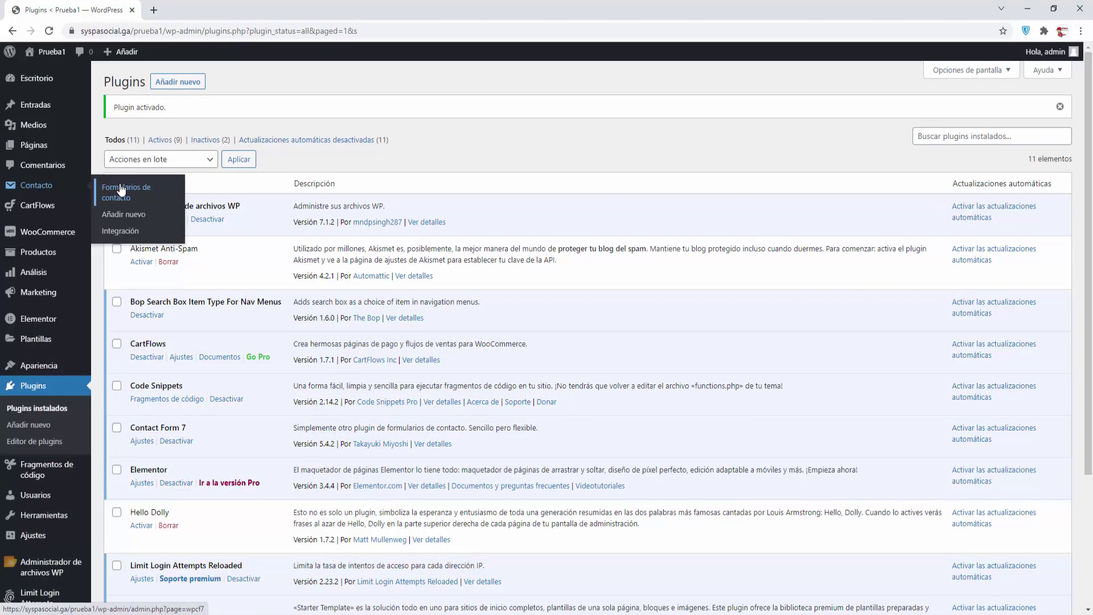
pyautogui.click(120, 189)
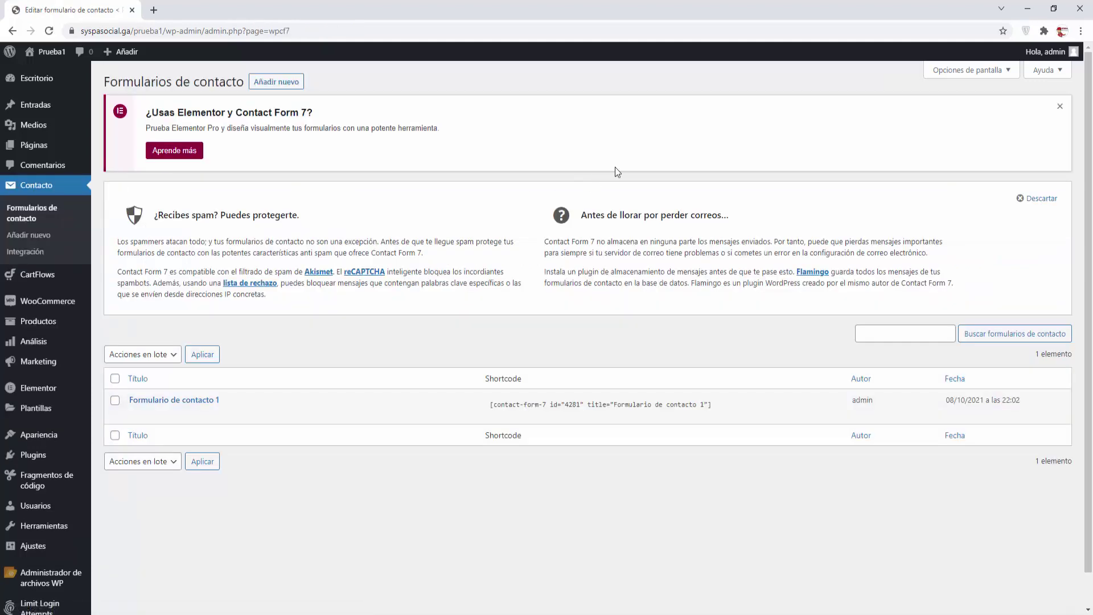
pyautogui.click(1061, 106)
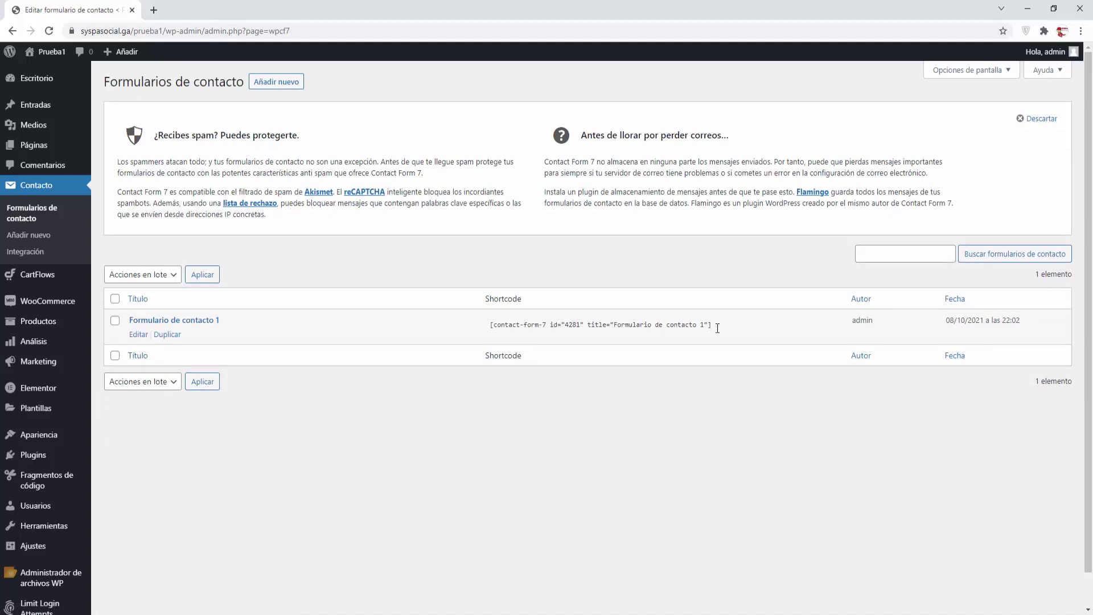
pyautogui.click(717, 328)
pyautogui.rightClick(621, 324)
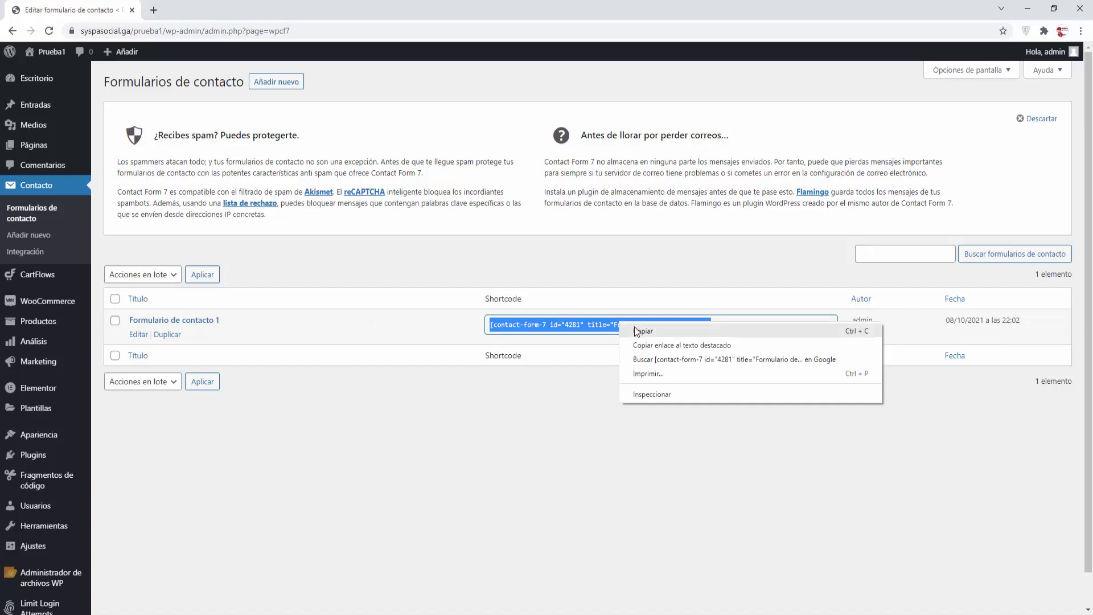
pyautogui.click(638, 331)
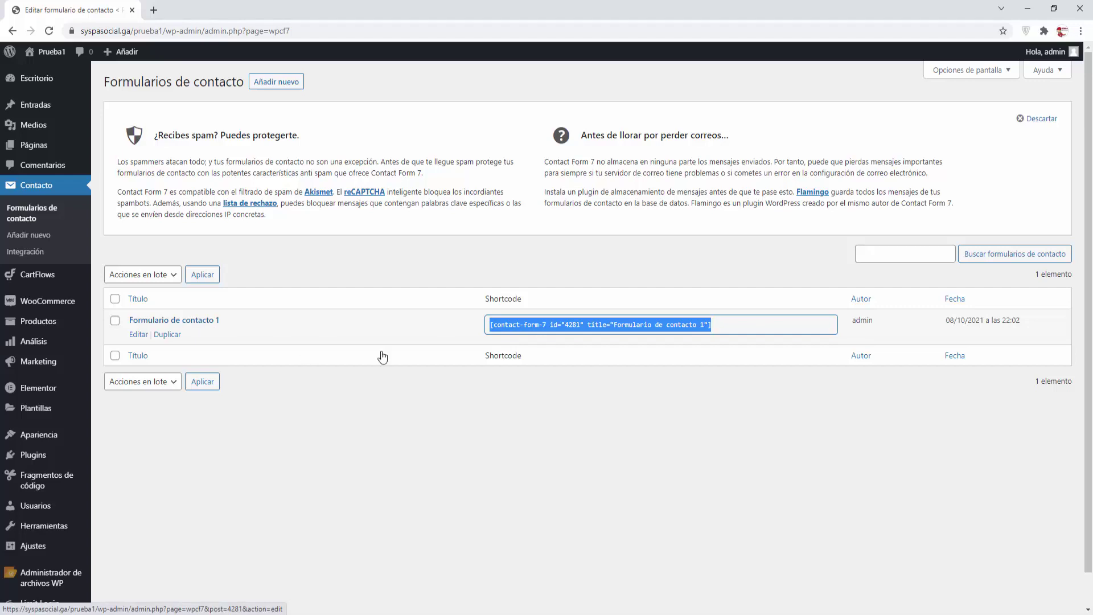
# Copy the shortcode again from the form editor in a new tab, then close that tab
pyautogui.rightClick(137, 341)
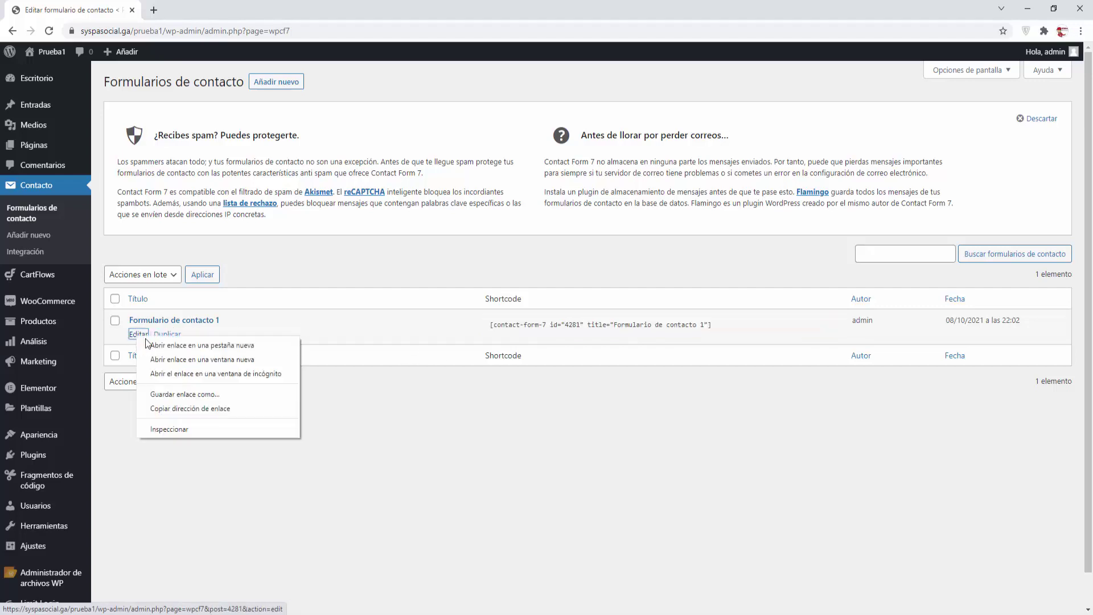
pyautogui.click(171, 345)
pyautogui.click(209, 12)
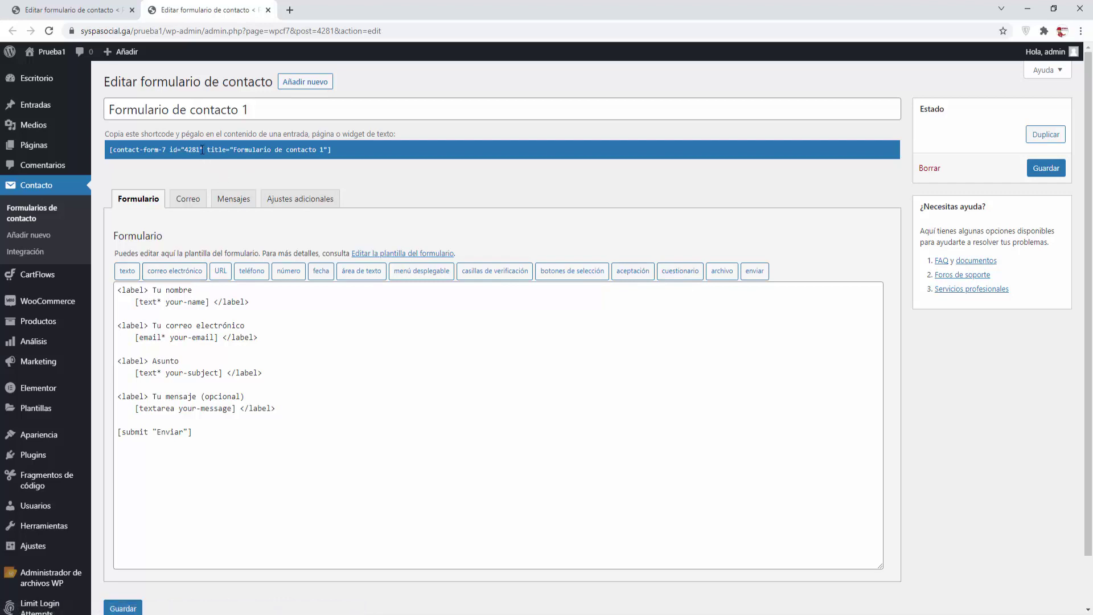
pyautogui.click(338, 154)
pyautogui.hotkey('ctrl', 'c')
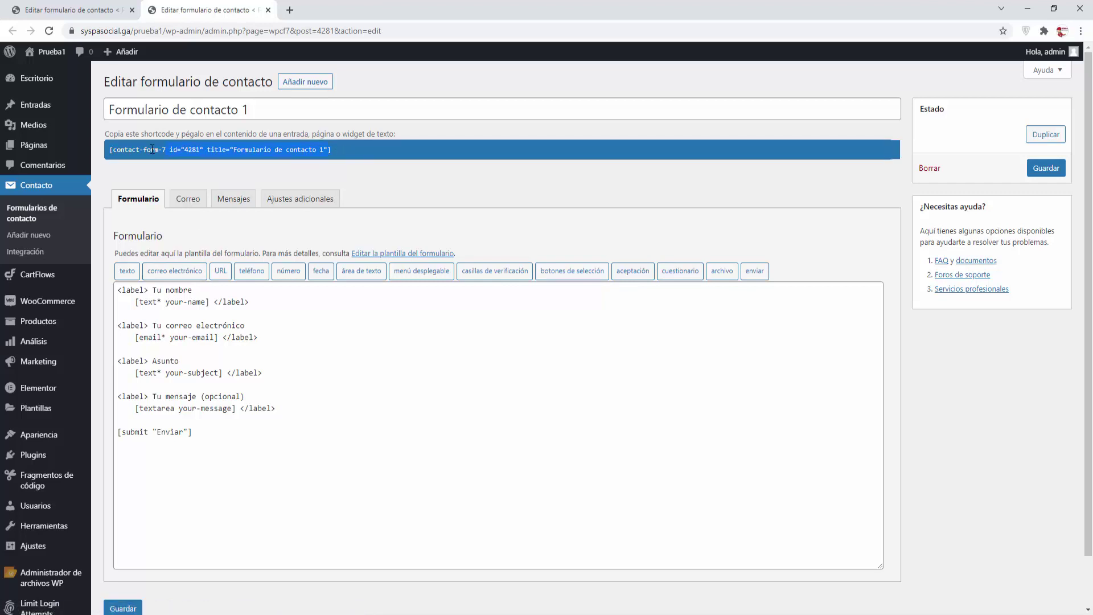
pyautogui.rightClick(137, 146)
pyautogui.click(159, 157)
pyautogui.click(268, 10)
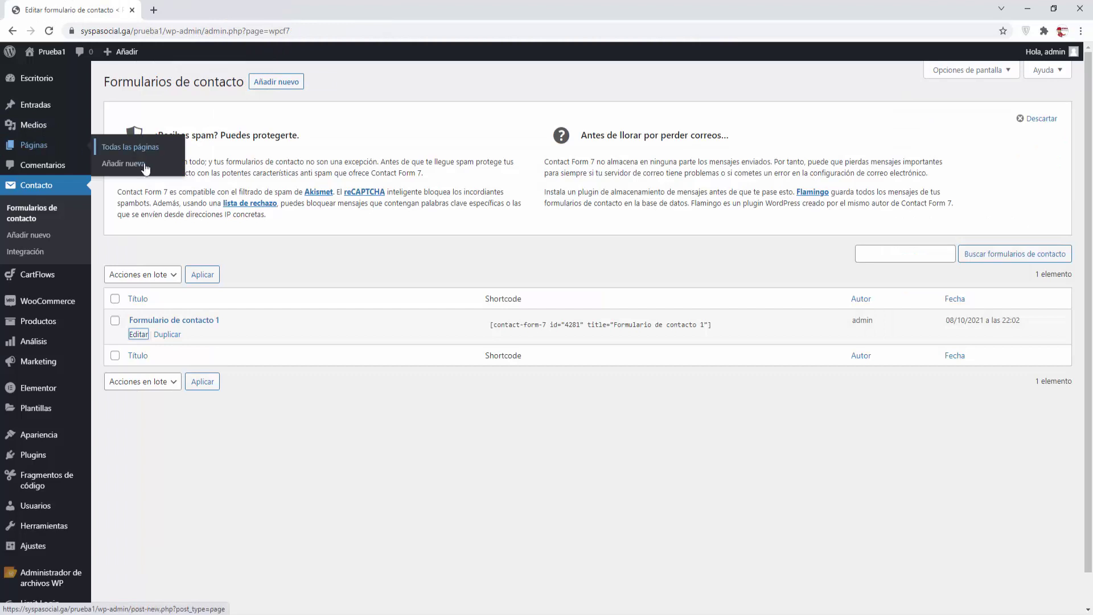
# Start a new page in a new tab titled 'Formulario de Contacto en base de datos'
pyautogui.rightClick(137, 163)
pyautogui.click(188, 174)
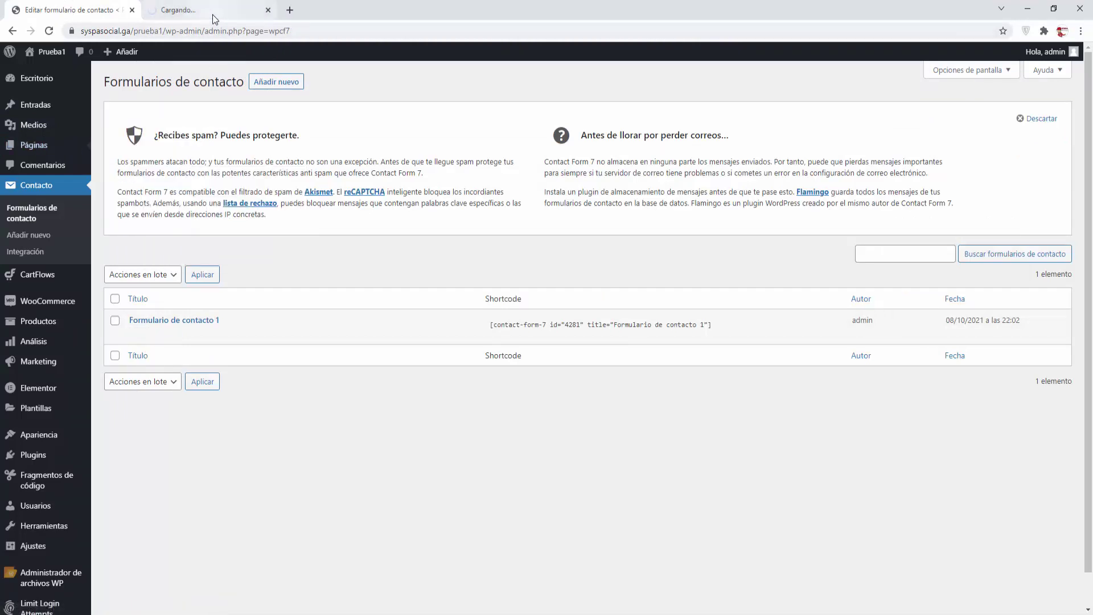
pyautogui.click(213, 15)
pyautogui.write('F')
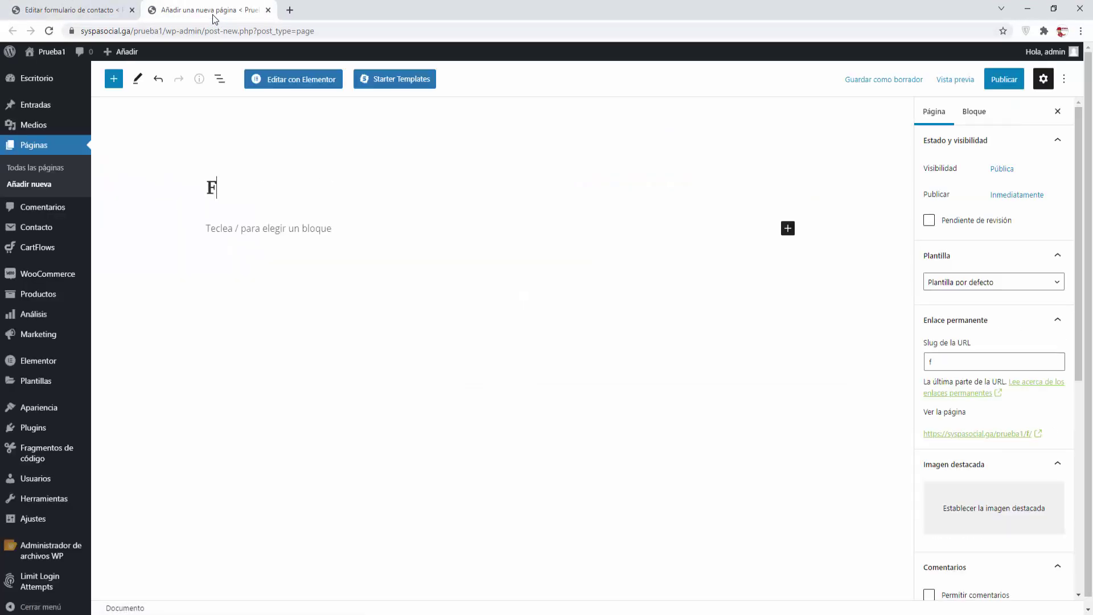
pyautogui.write('ormulario de COntac')
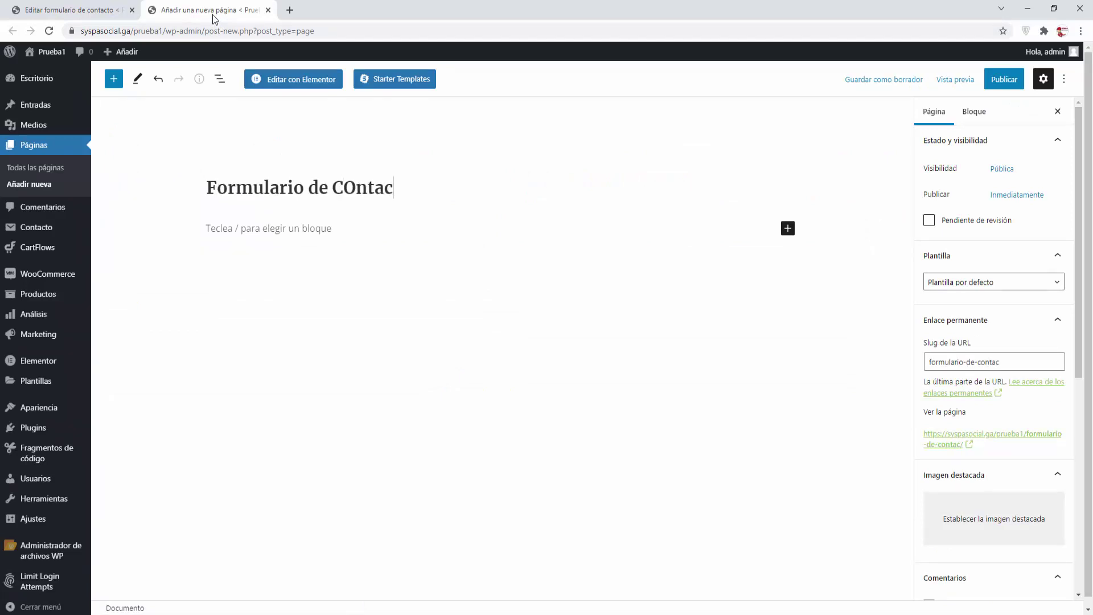
pyautogui.press('BackSpace')
pyautogui.press('BackSpace')
pyautogui.press('BackSpace')
pyautogui.press('BackSpace')
pyautogui.press('BackSpace')
pyautogui.write('ontacto en base de datos')
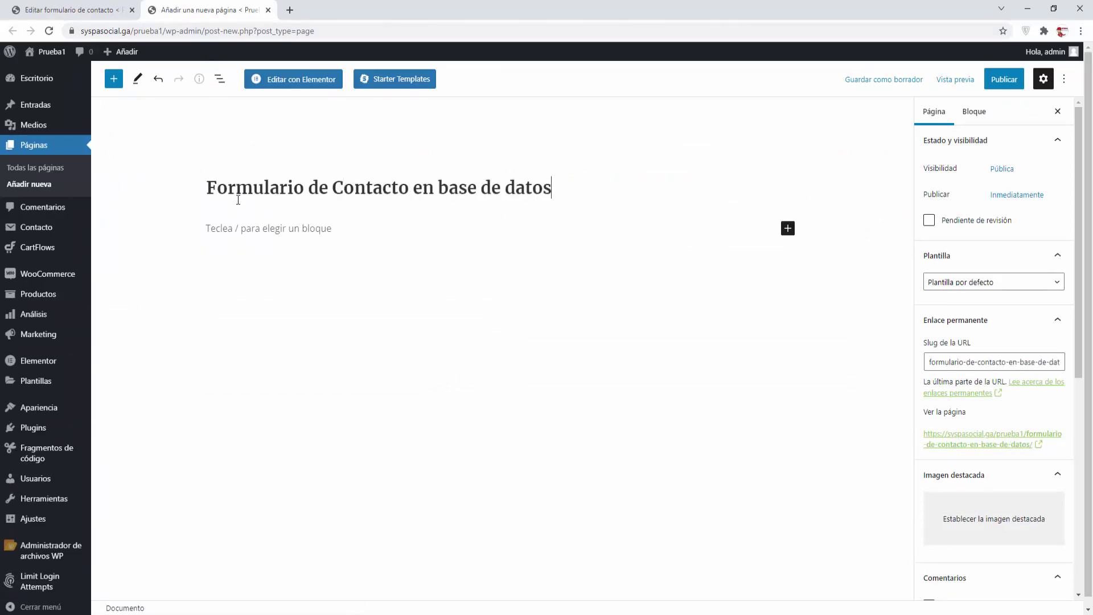
# Add a Shortcode block with the pasted contact form shortcode and publish the page
pyautogui.click(236, 227)
pyautogui.click(792, 228)
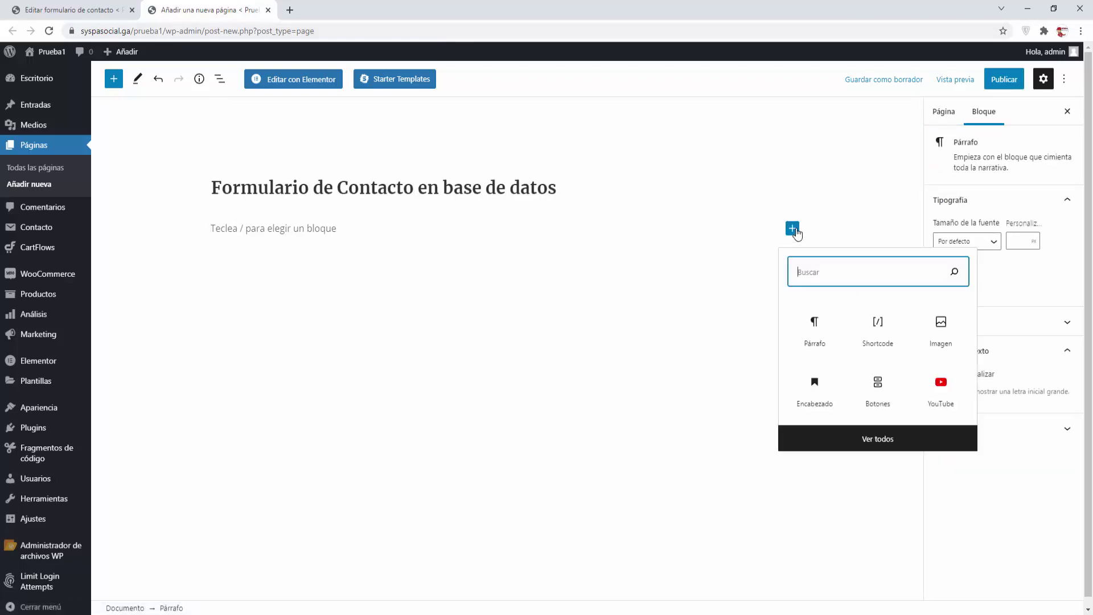
pyautogui.click(882, 338)
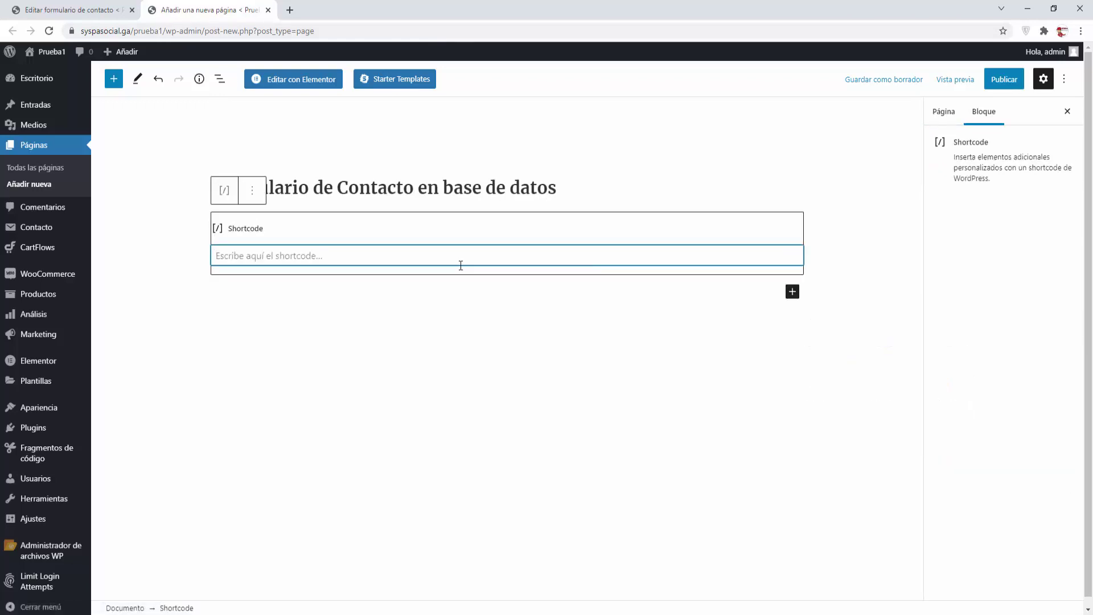
pyautogui.hotkey('ctrl', 'v')
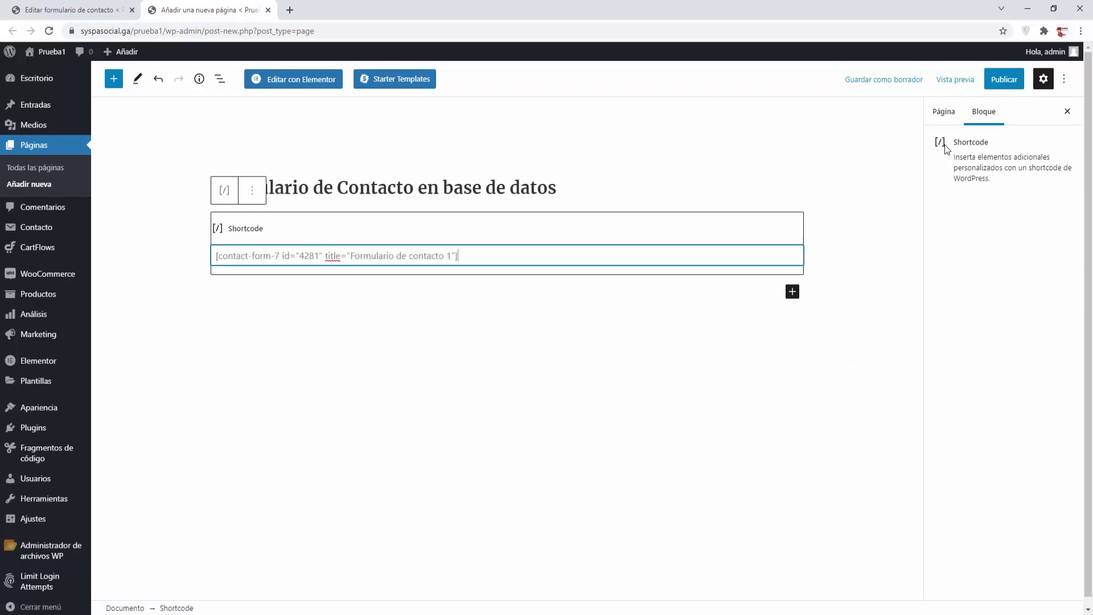
pyautogui.click(1004, 83)
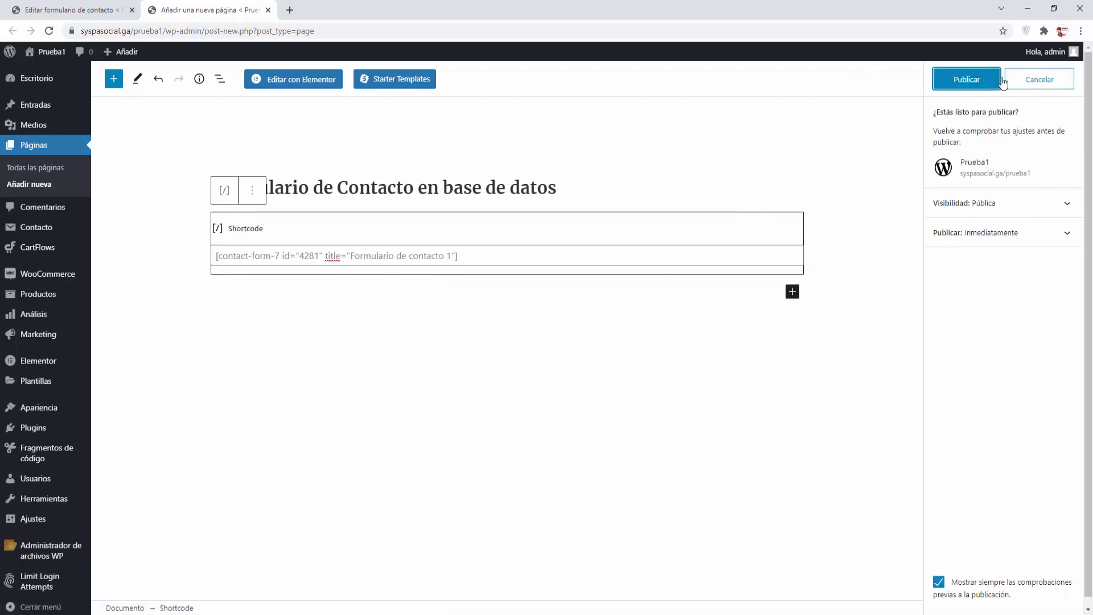
pyautogui.click(968, 80)
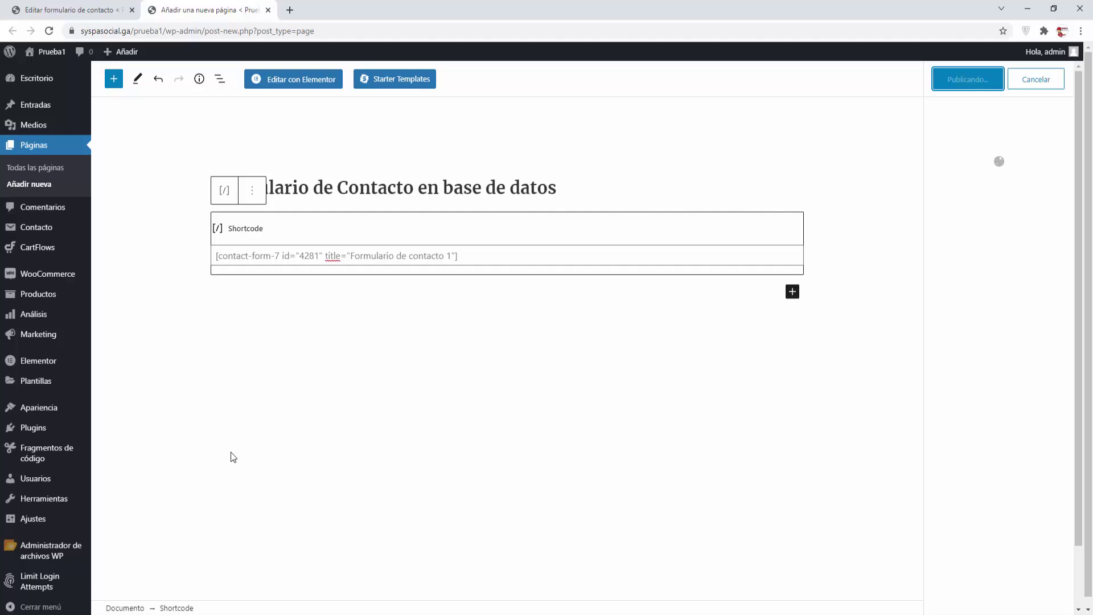
pyautogui.rightClick(207, 577)
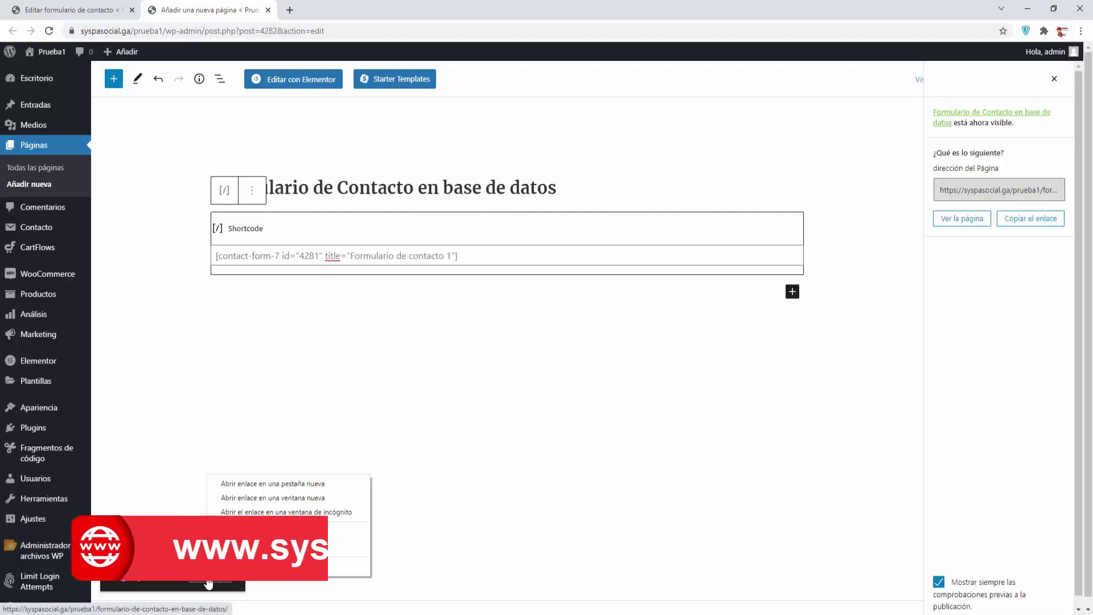
# Open the live page in a new tab, close the editor tab, and scroll through the form
pyautogui.click(244, 486)
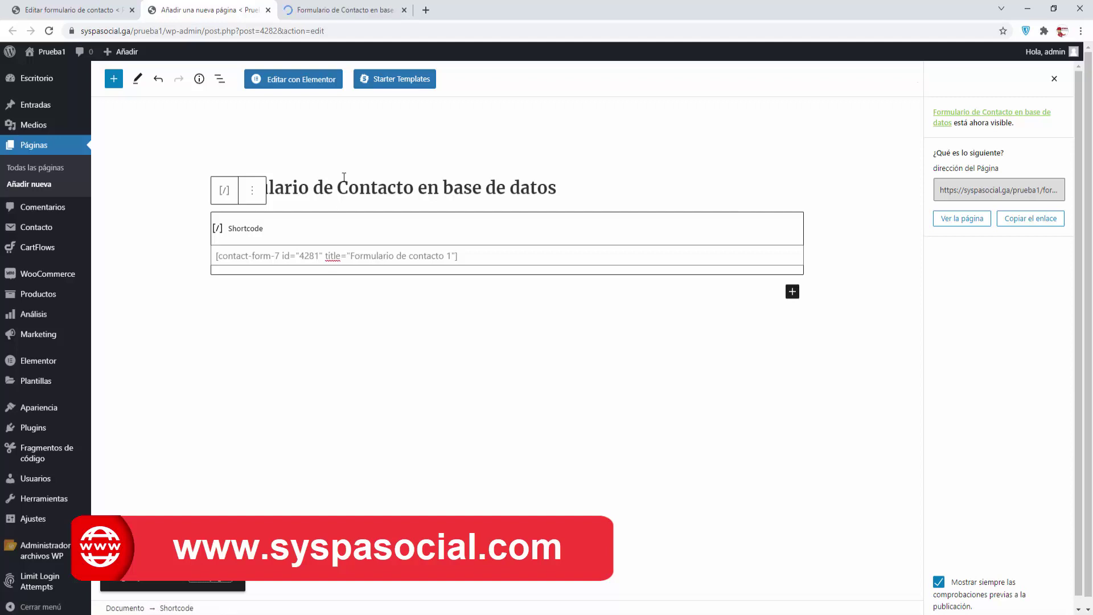
pyautogui.click(272, 13)
pyautogui.click(196, 10)
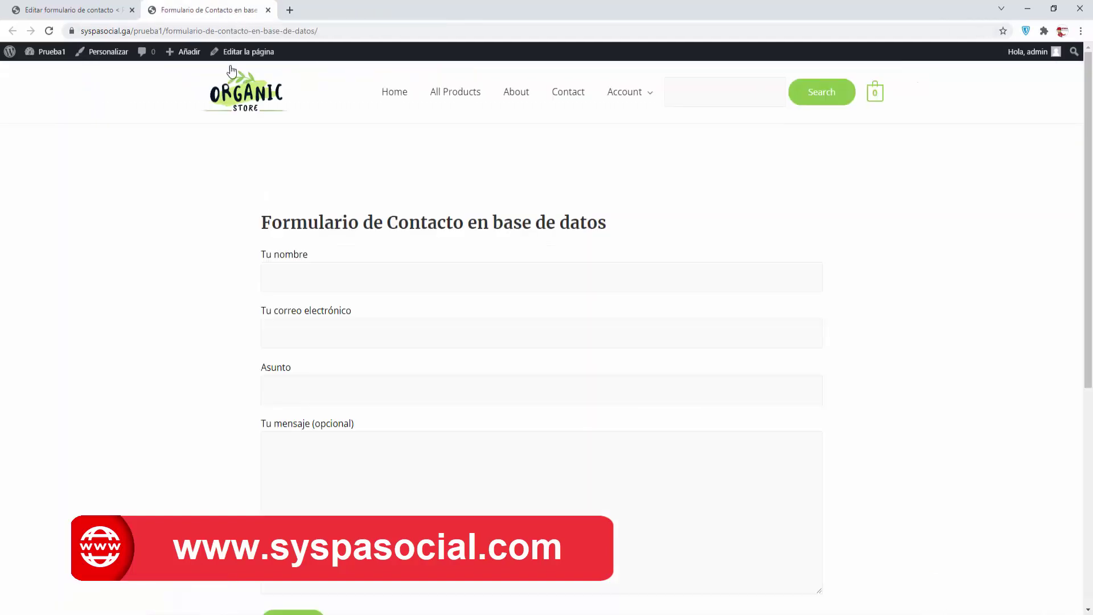
pyautogui.scroll(-3, 354, 307)
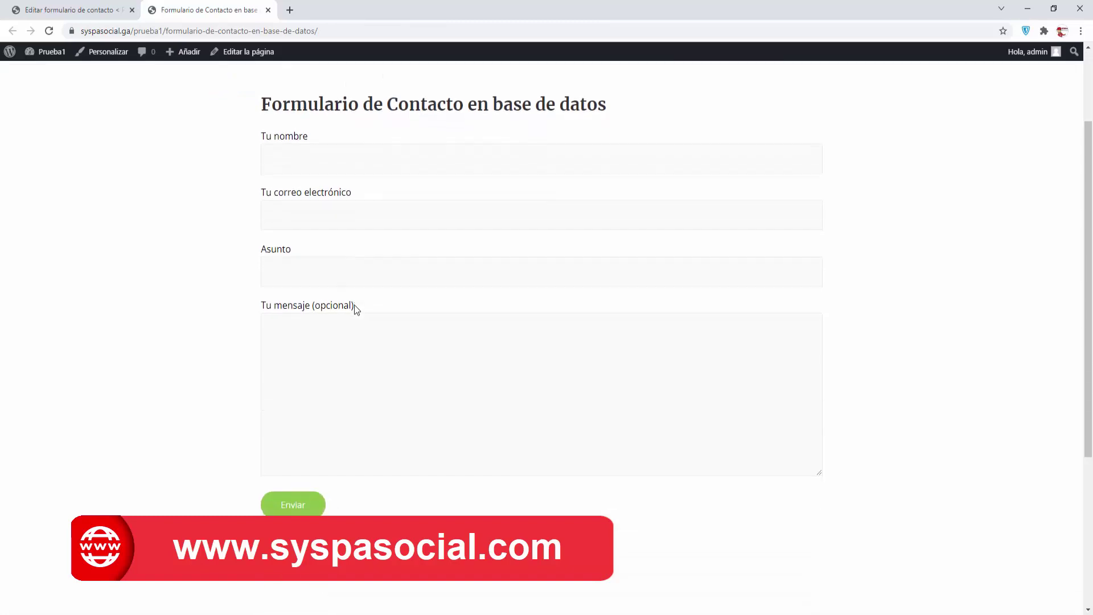
pyautogui.scroll(3, 354, 306)
pyautogui.scroll(-1, 354, 307)
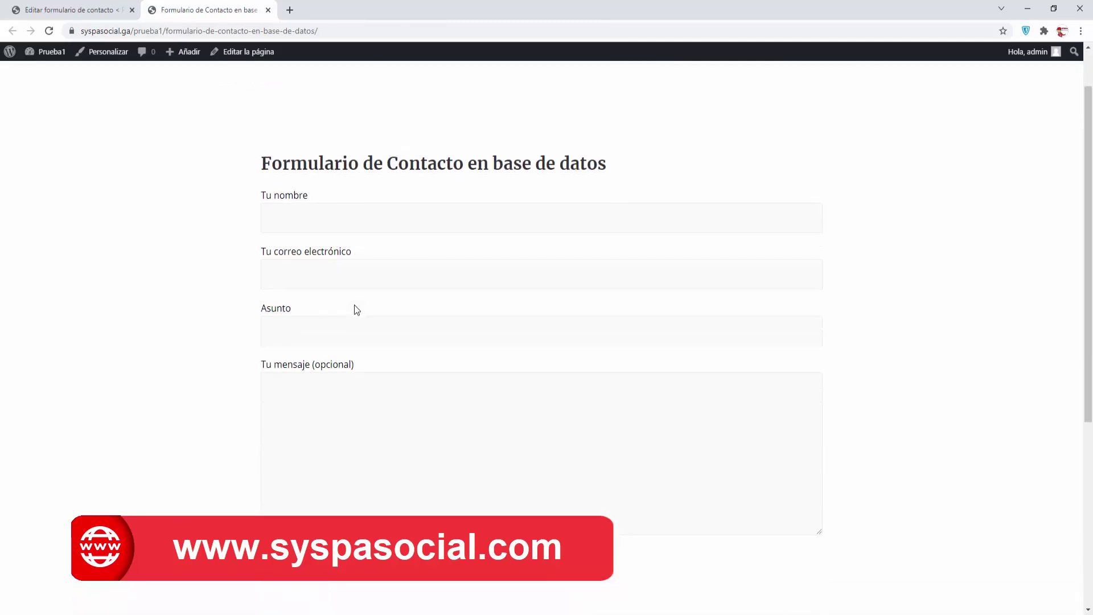
pyautogui.scroll(1, 356, 307)
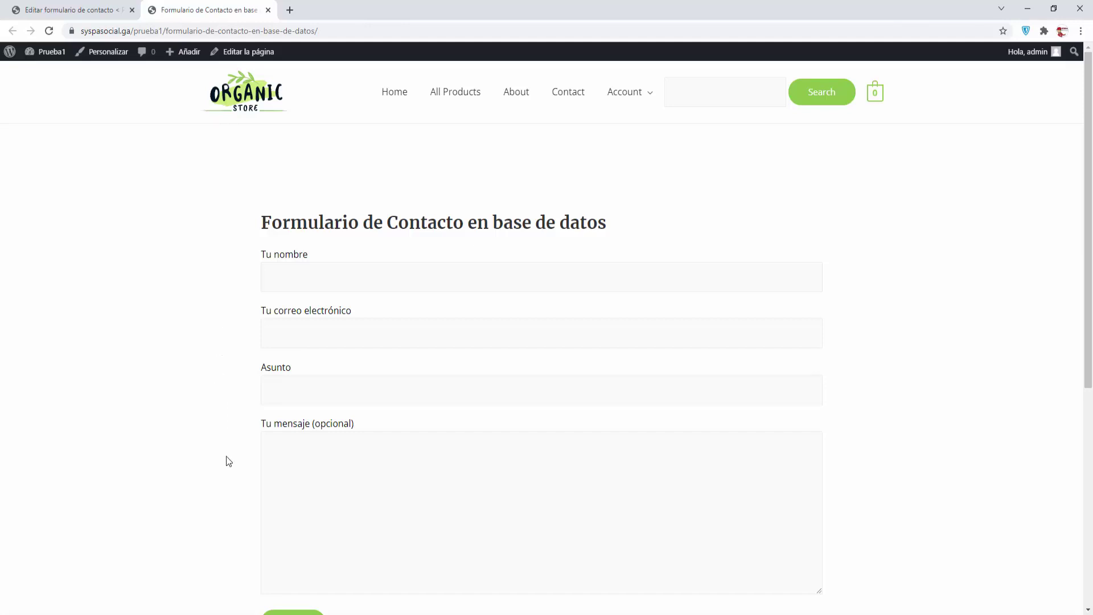
pyautogui.click(283, 265)
pyautogui.write('usuario 1')
pyautogui.moveTo(366, 272); pyautogui.dragTo(169, 271)
pyautogui.hotkey('ctrl', 'c')
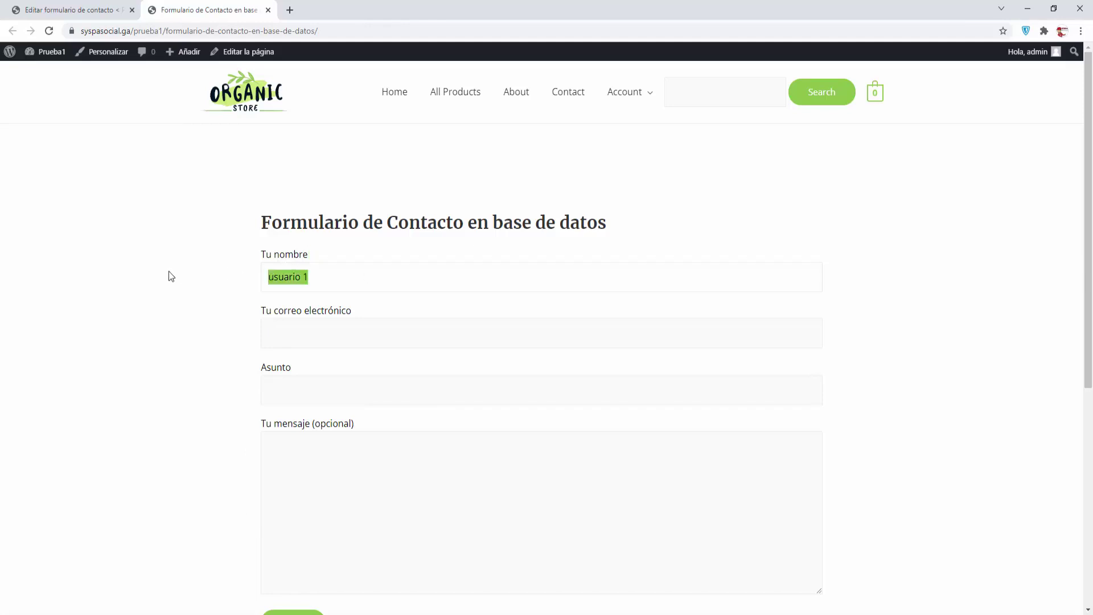
pyautogui.click(179, 270)
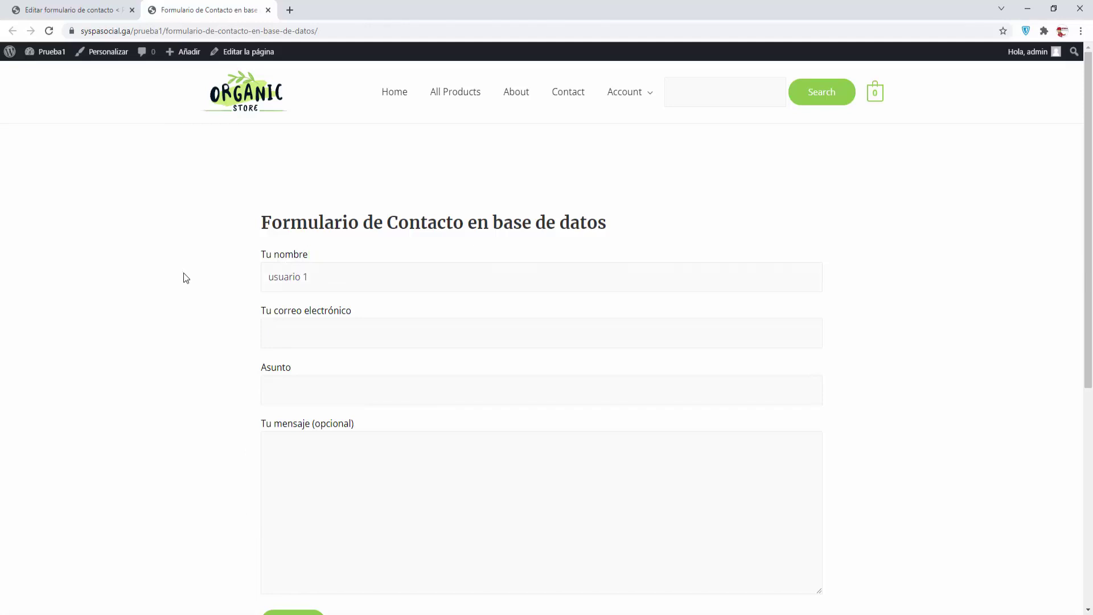
pyautogui.press('Tab')
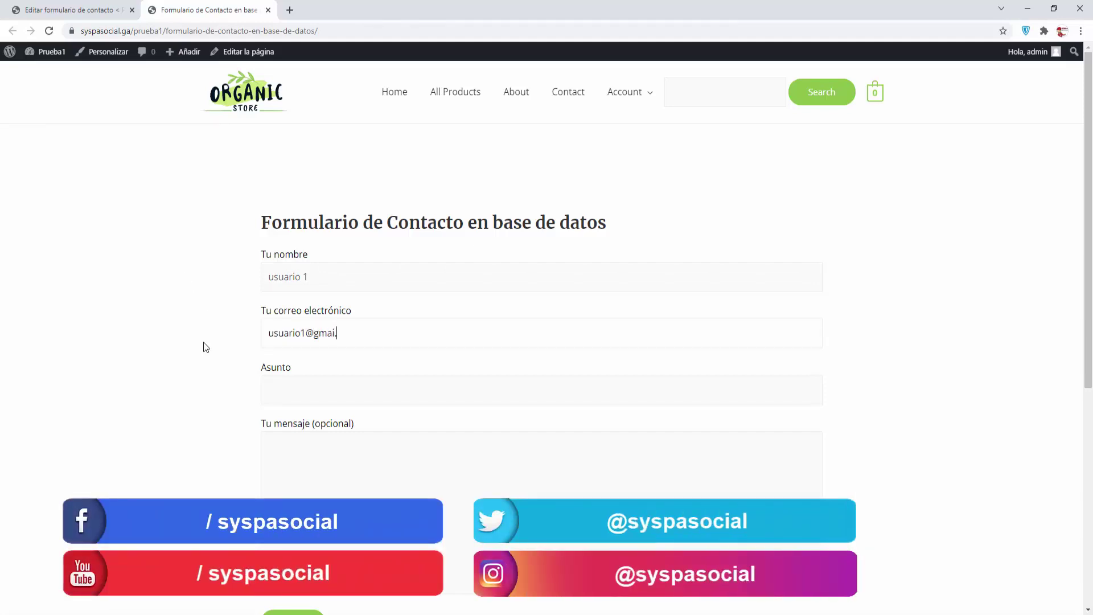
pyautogui.click(275, 389)
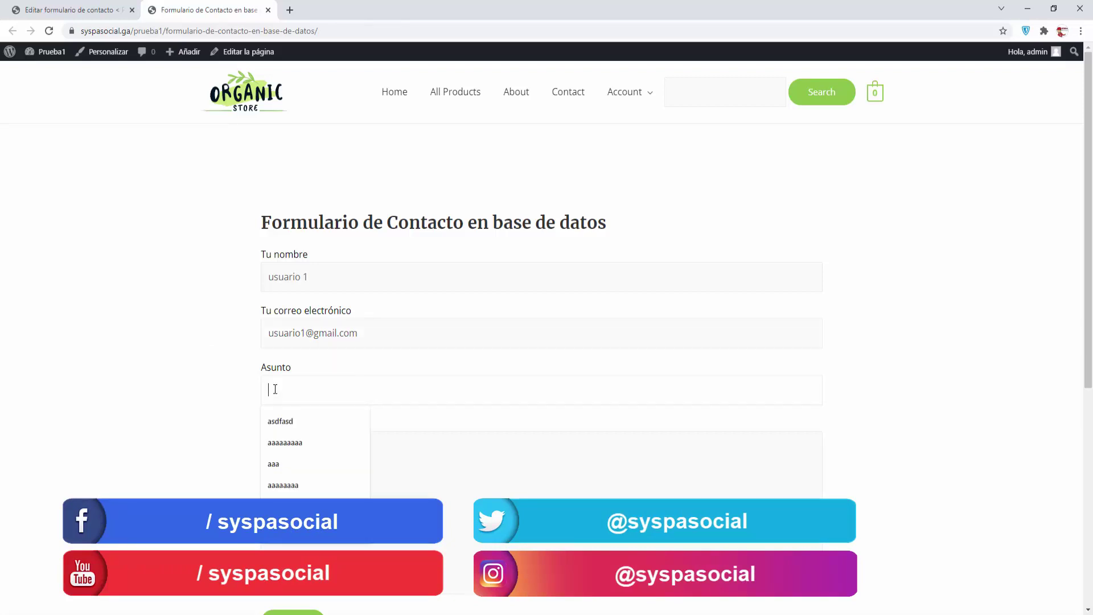
pyautogui.write('usuario 1')
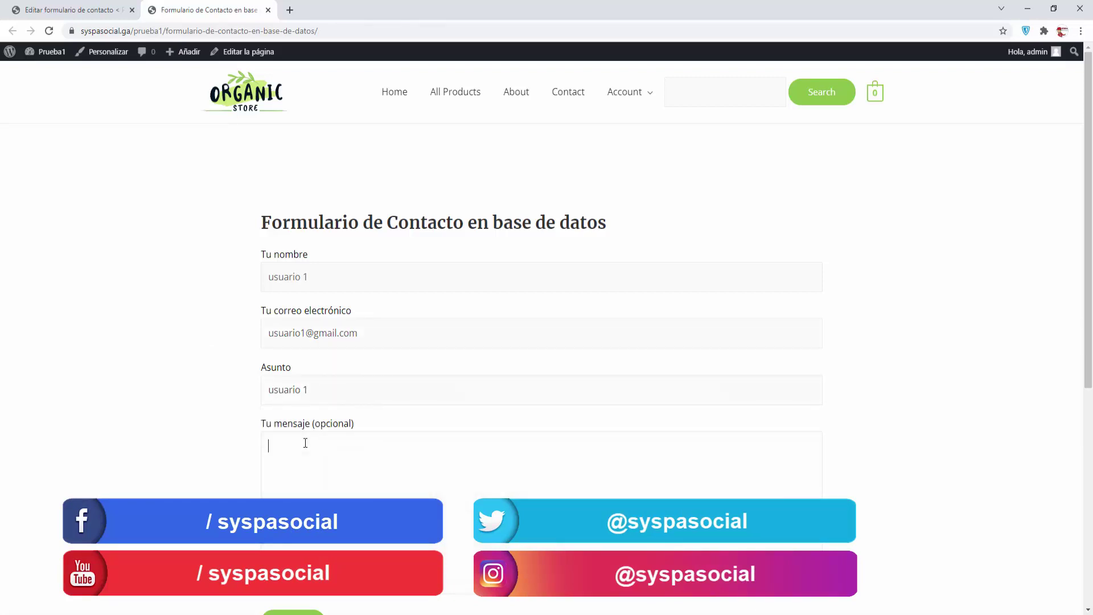
pyautogui.hotkey('ctrl', 'v')
pyautogui.click(321, 386)
pyautogui.write('1111111')
pyautogui.click(330, 448)
pyautogui.write('111111111')
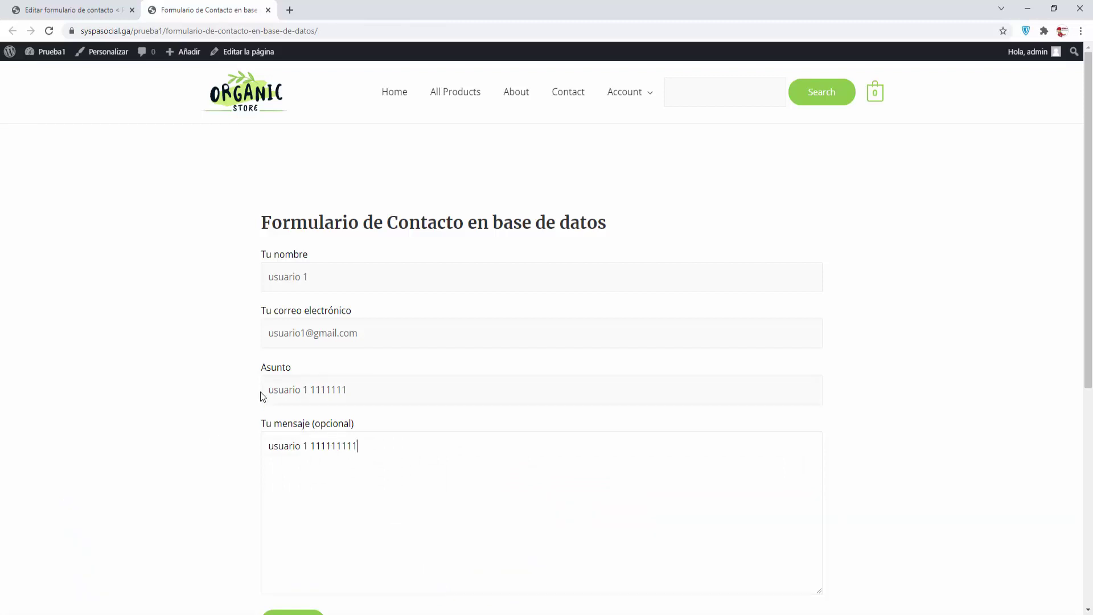
pyautogui.write(' 2222222')
# Send the test message and return to the WordPress admin tab
pyautogui.scroll(-1, 233, 476)
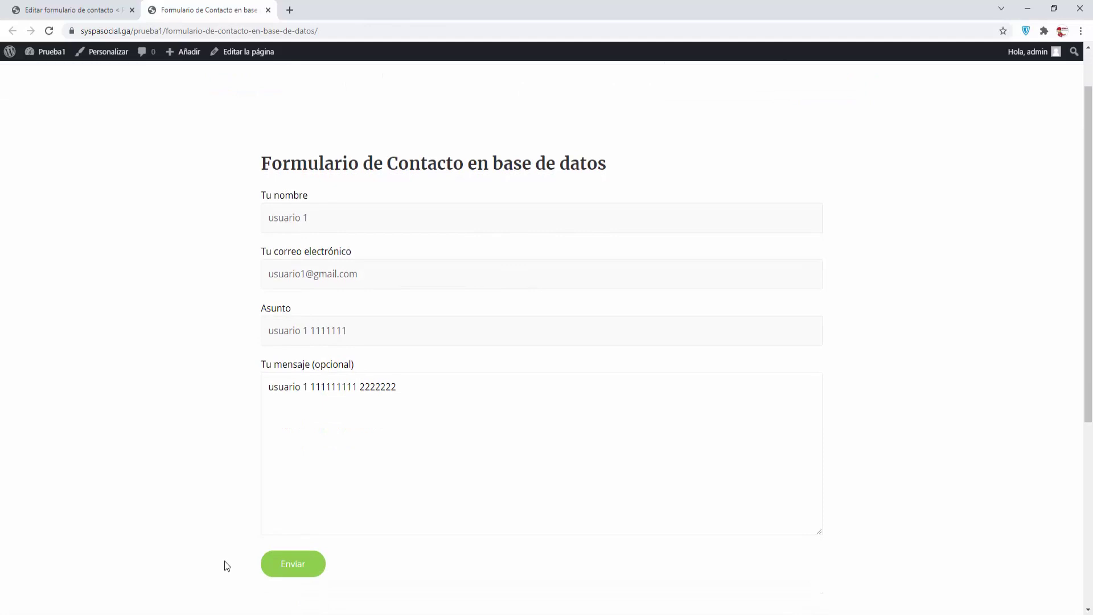
pyautogui.click(286, 574)
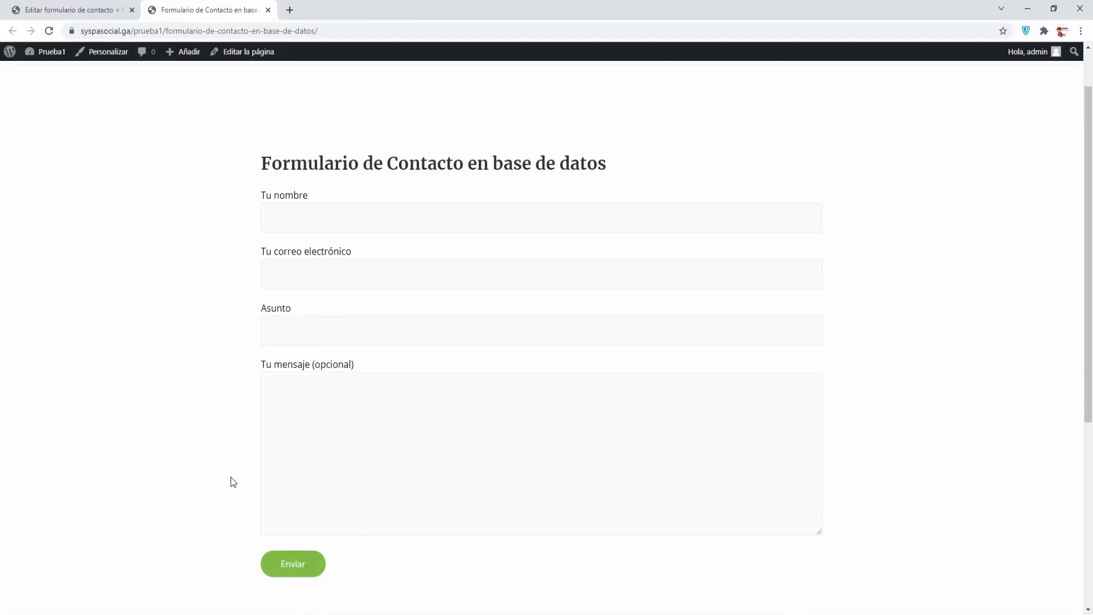
pyautogui.scroll(1, 230, 477)
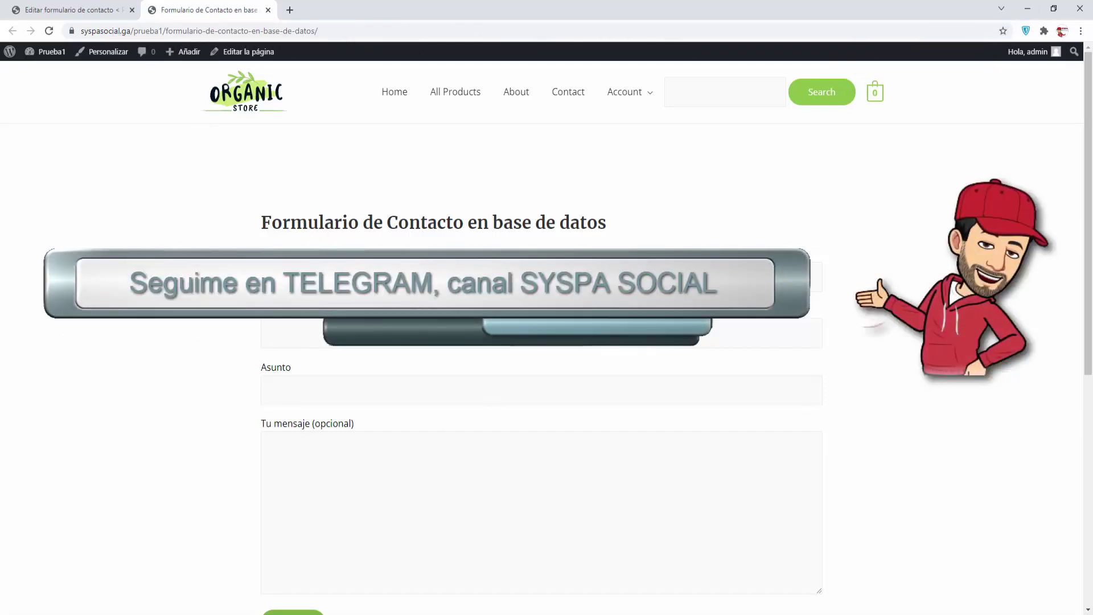
pyautogui.click(85, 16)
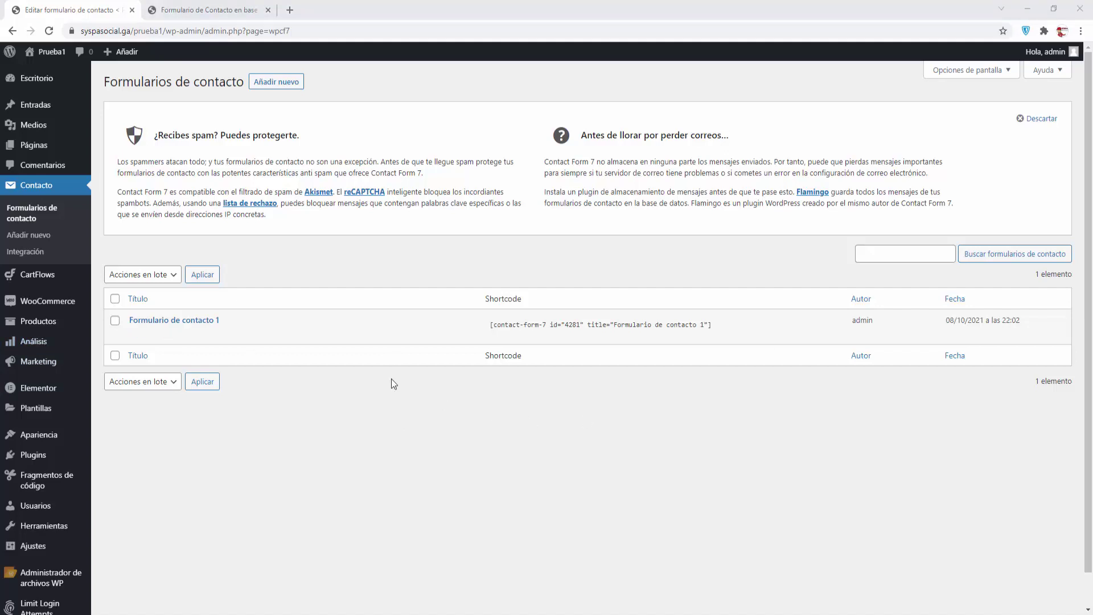
# Search plugins for 'contact form 7 database', then install and activate CFDB7
pyautogui.moveTo(37, 456)
pyautogui.click(126, 473)
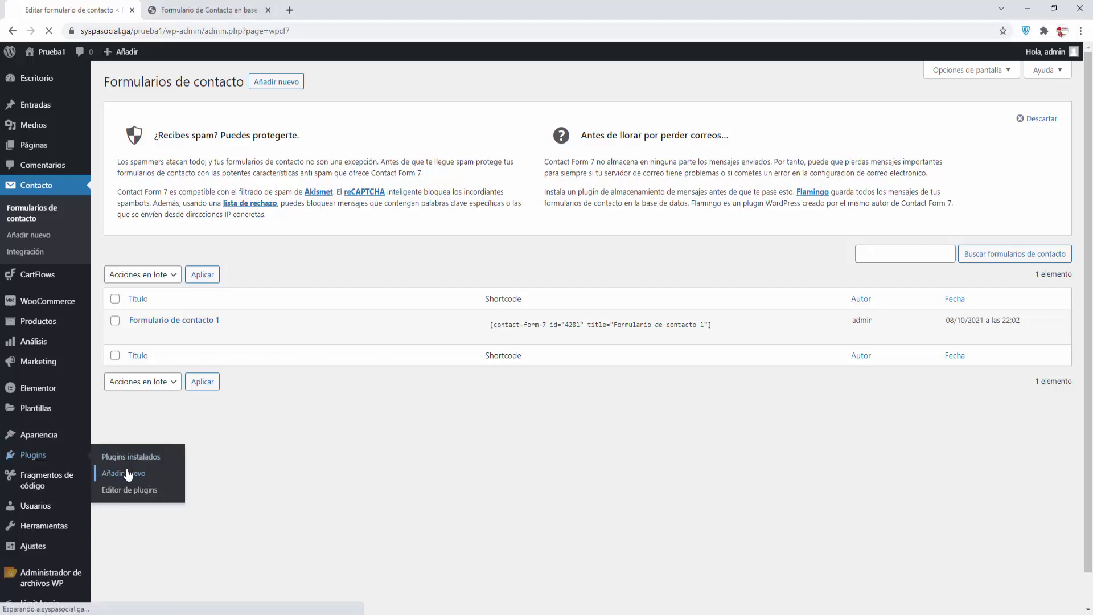
pyautogui.click(919, 116)
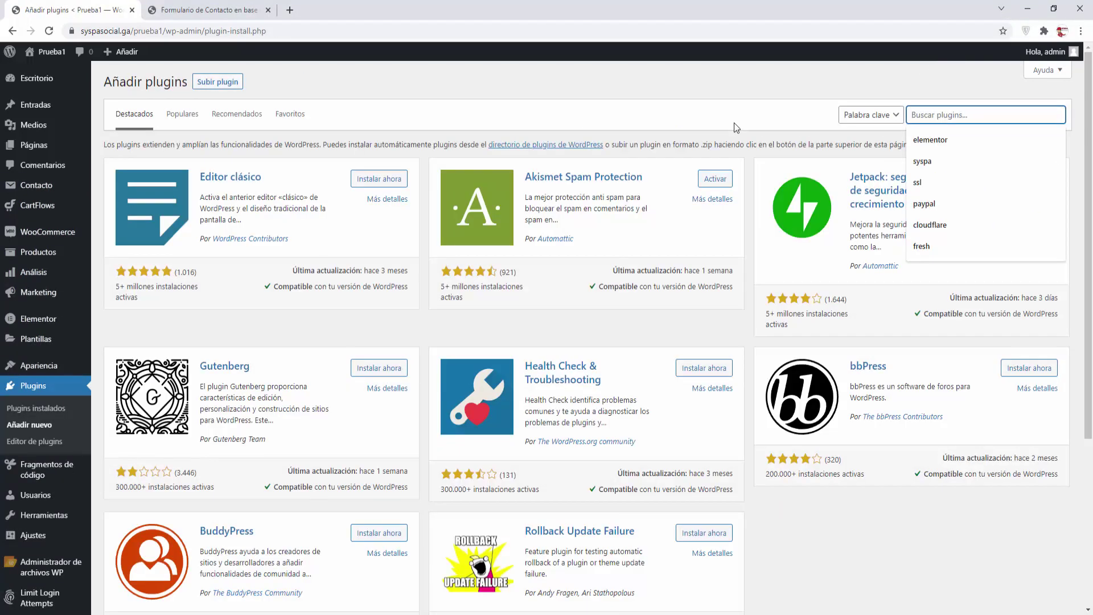
pyautogui.write('contact form 7 database')
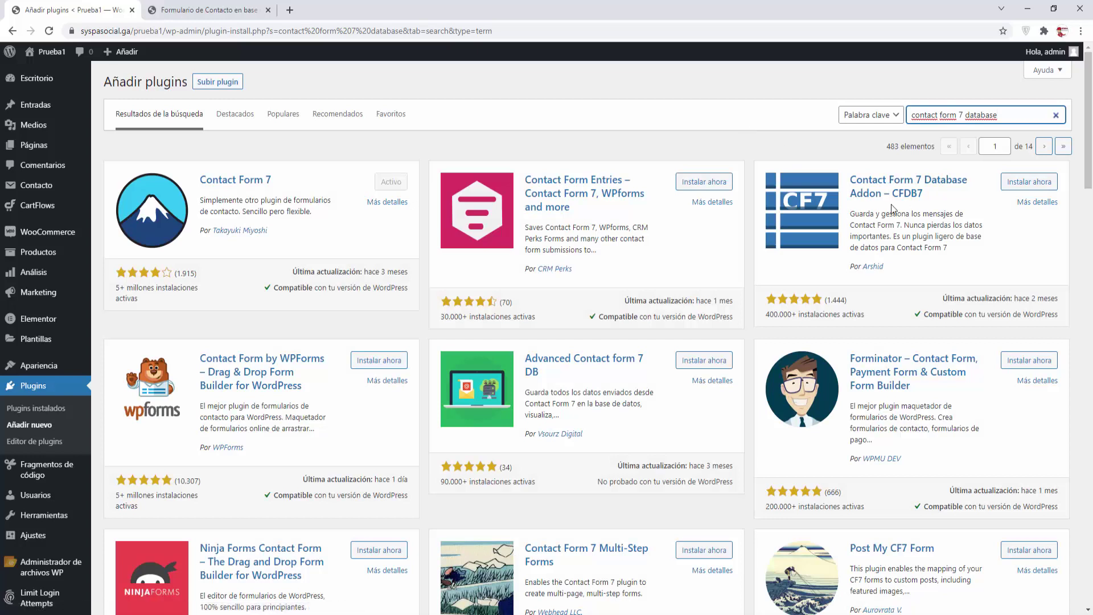
pyautogui.click(1029, 182)
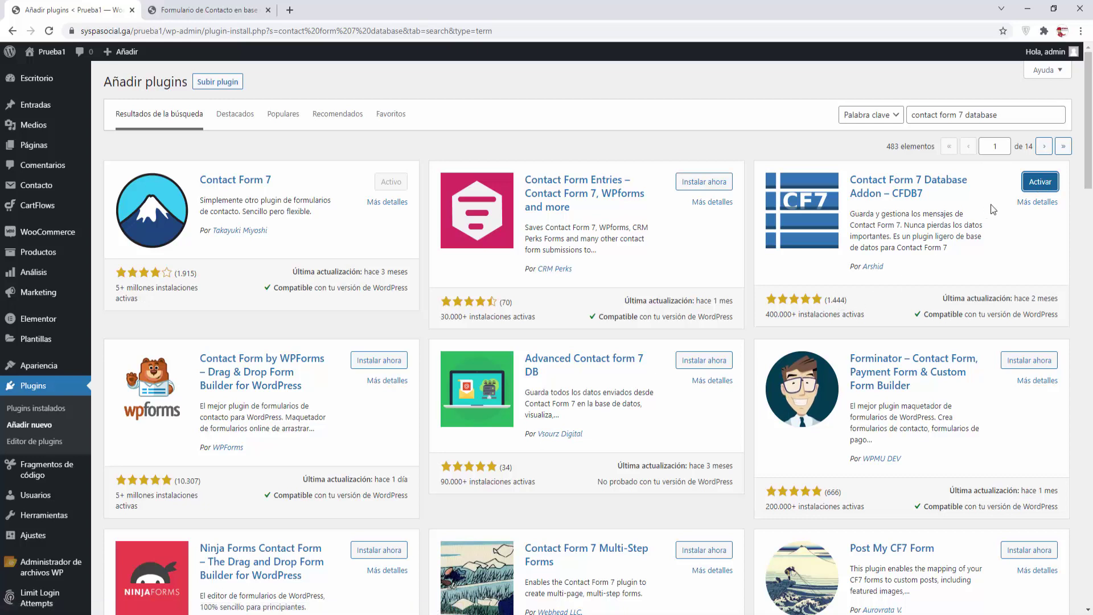
pyautogui.click(1040, 184)
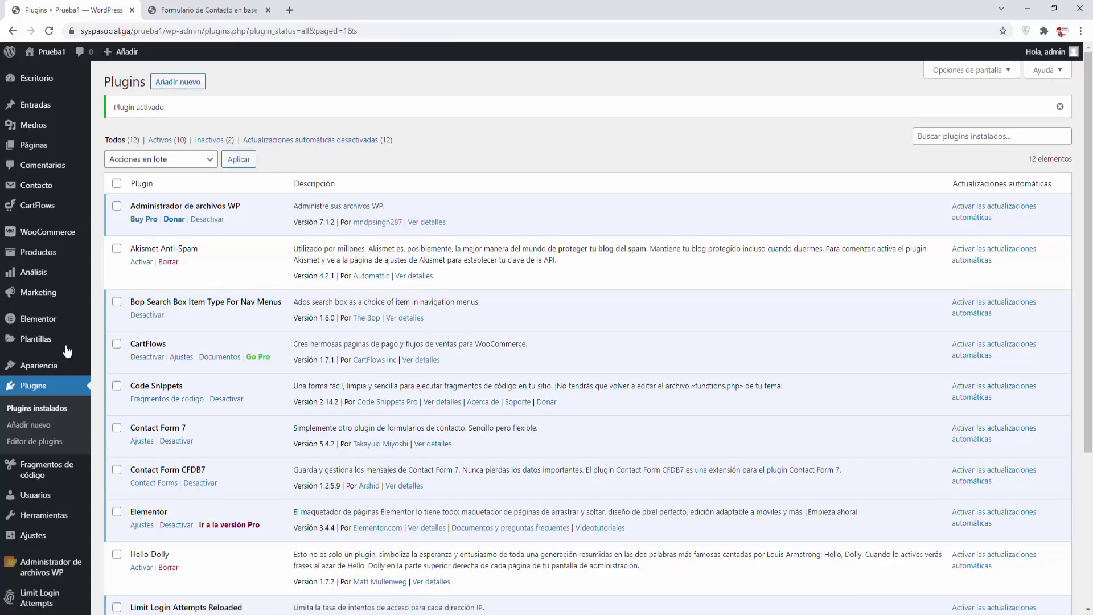
# Check Formulario de contacto 1's empty CFDB7 entries in a new tab, then return to the public form
pyautogui.moveTo(46, 344)
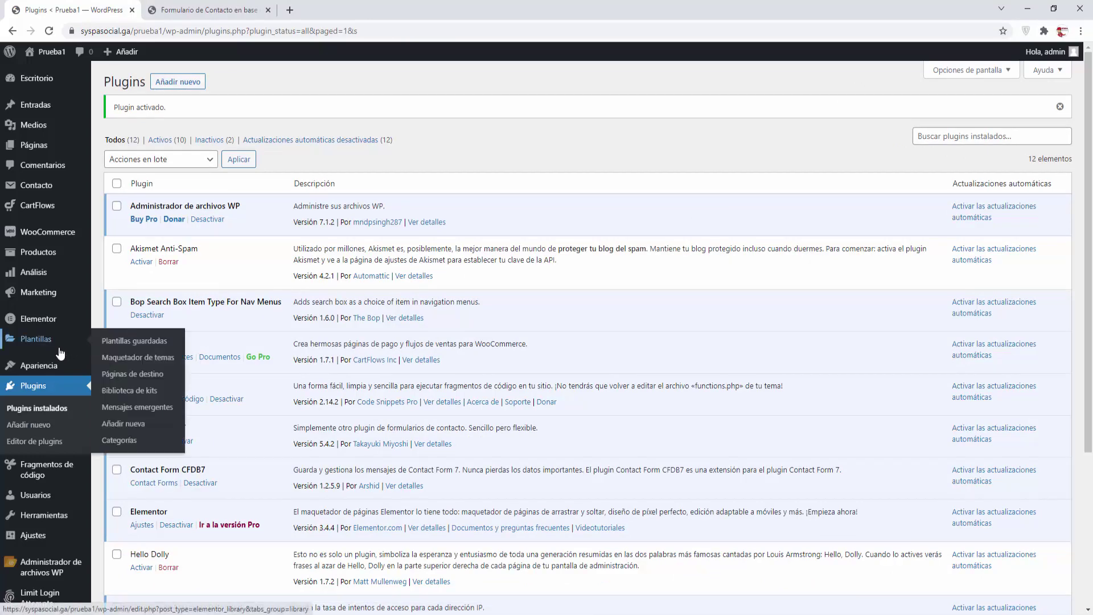
pyautogui.scroll(-2, 60, 353)
pyautogui.moveTo(52, 581)
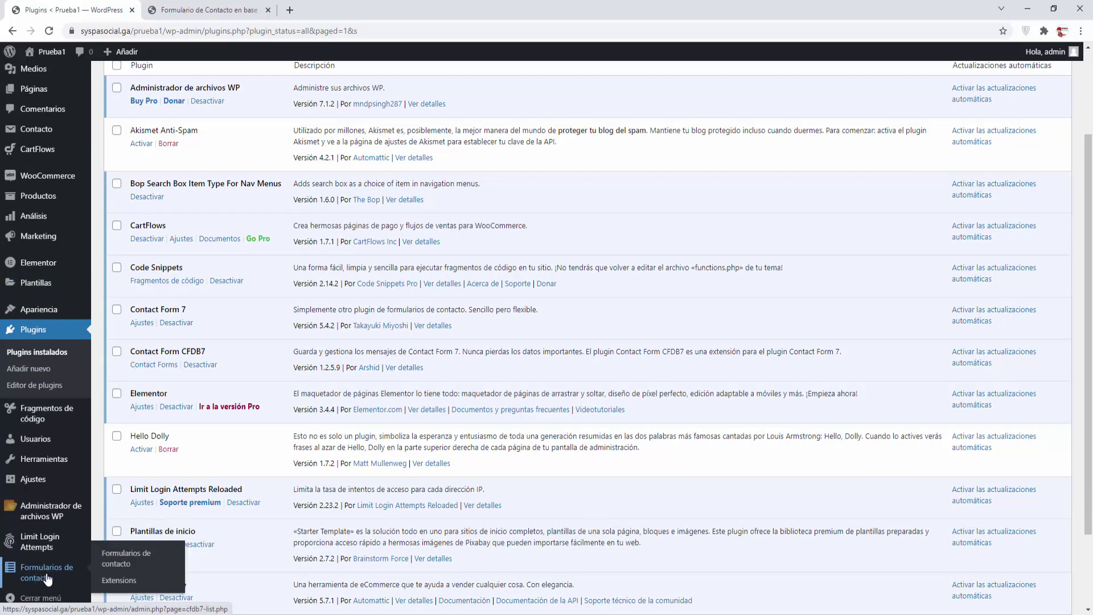
pyautogui.click(127, 558)
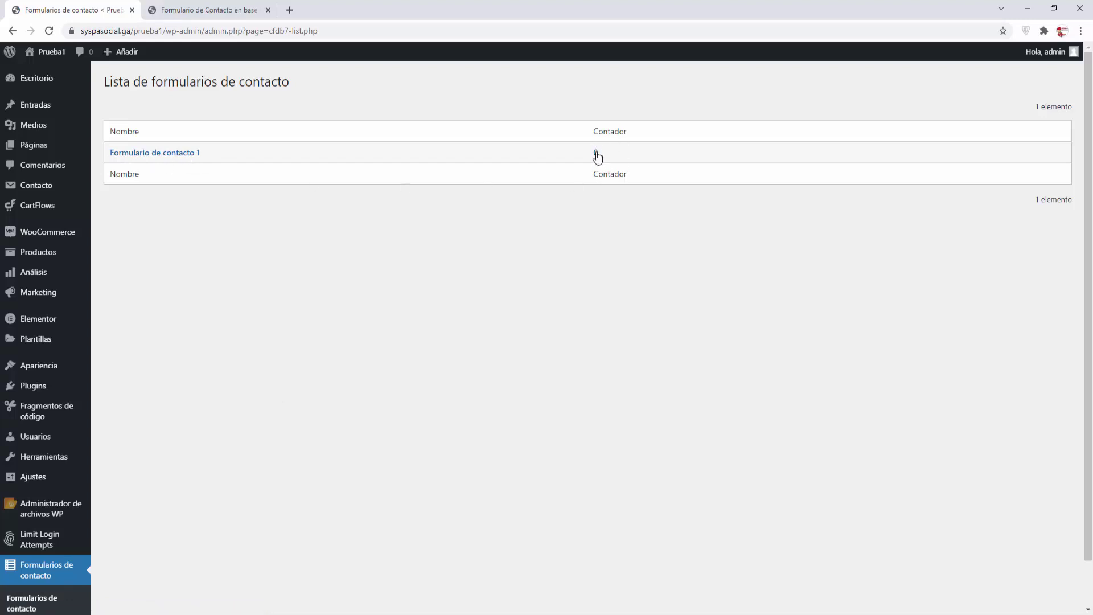
pyautogui.rightClick(187, 157)
pyautogui.click(196, 162)
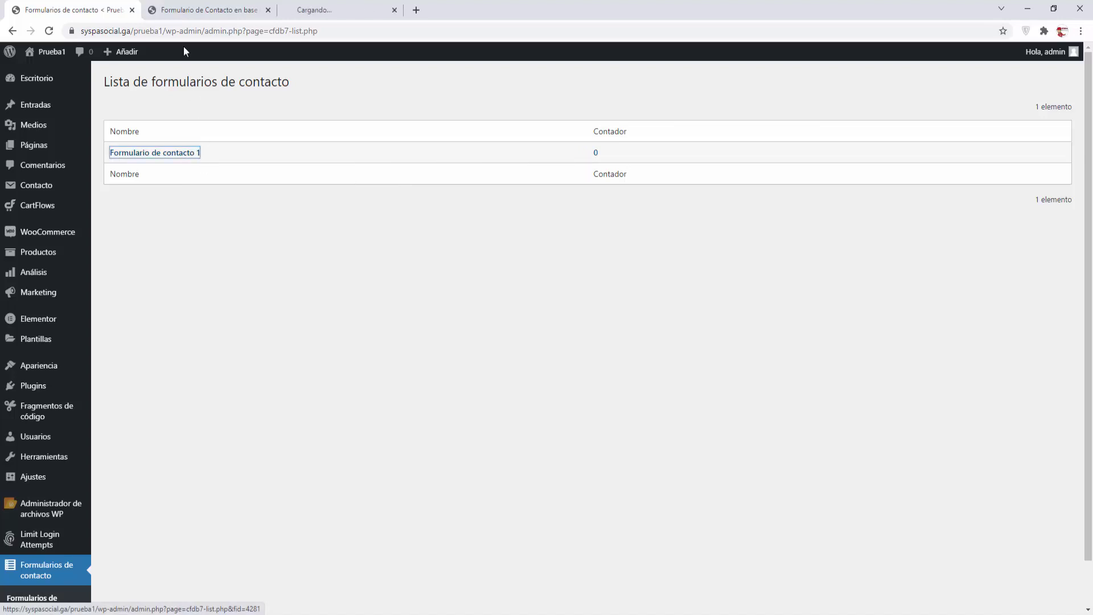
pyautogui.click(329, 10)
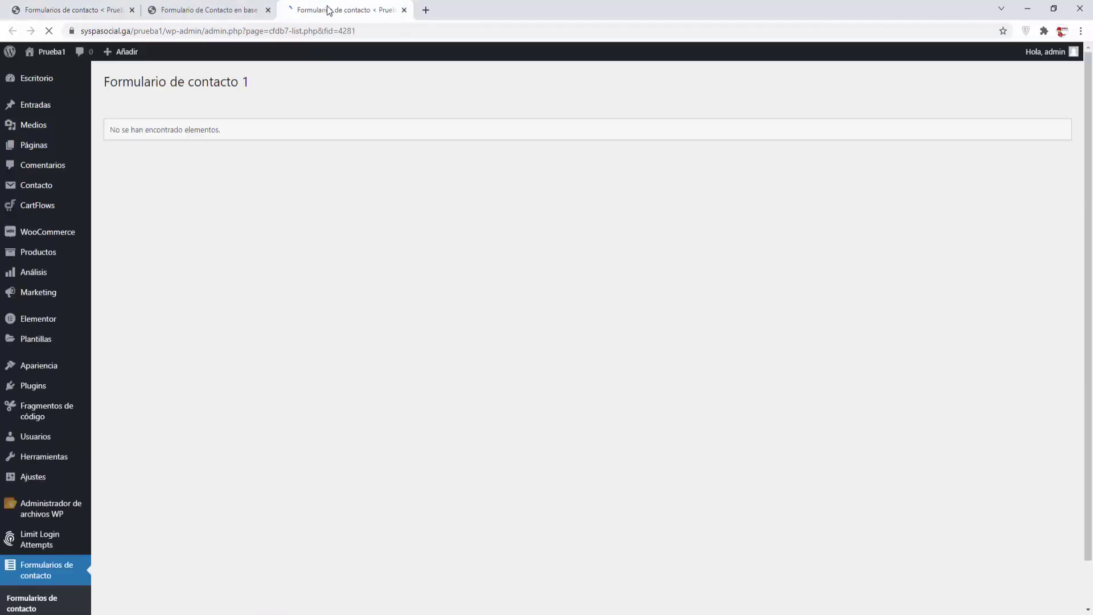
pyautogui.click(404, 9)
pyautogui.click(113, 7)
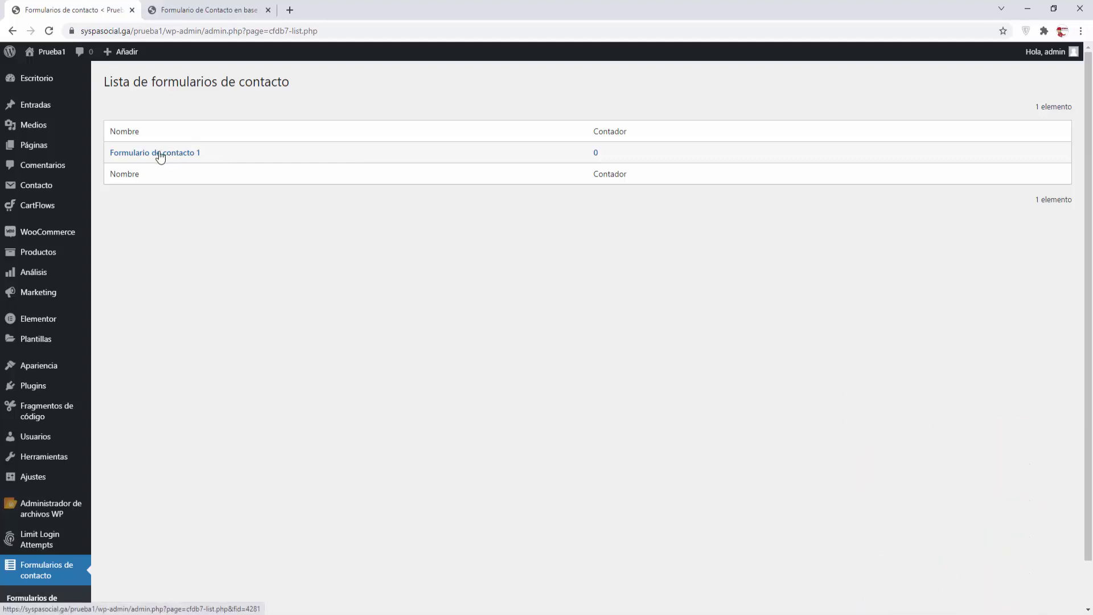
pyautogui.click(238, 18)
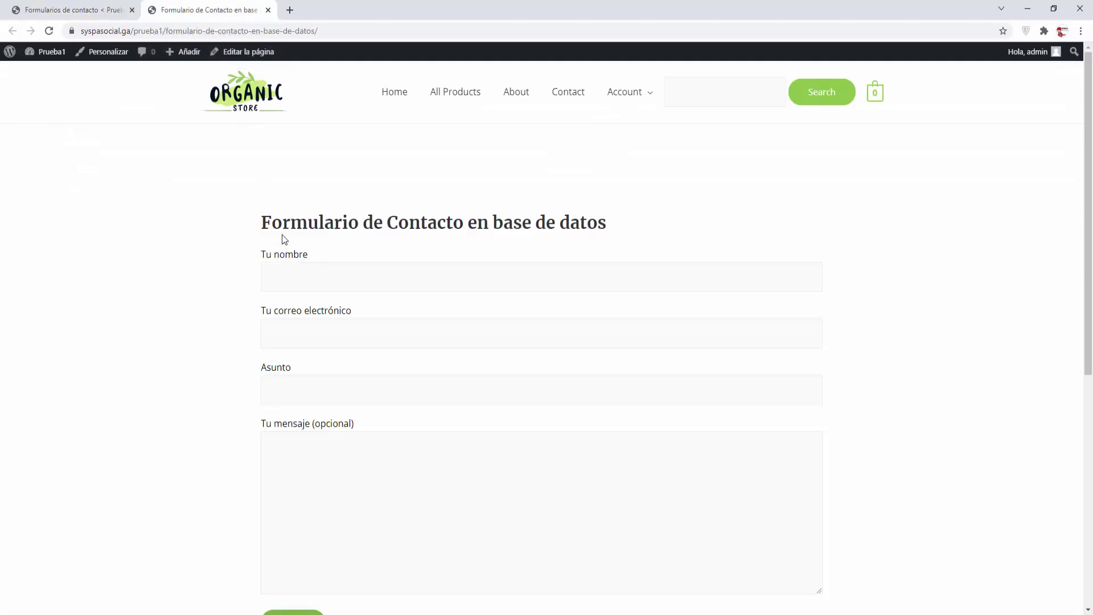
pyautogui.click(283, 276)
pyautogui.write('usuario2')
pyautogui.moveTo(325, 281); pyautogui.dragTo(199, 273)
pyautogui.hotkey('ctrl', 'c')
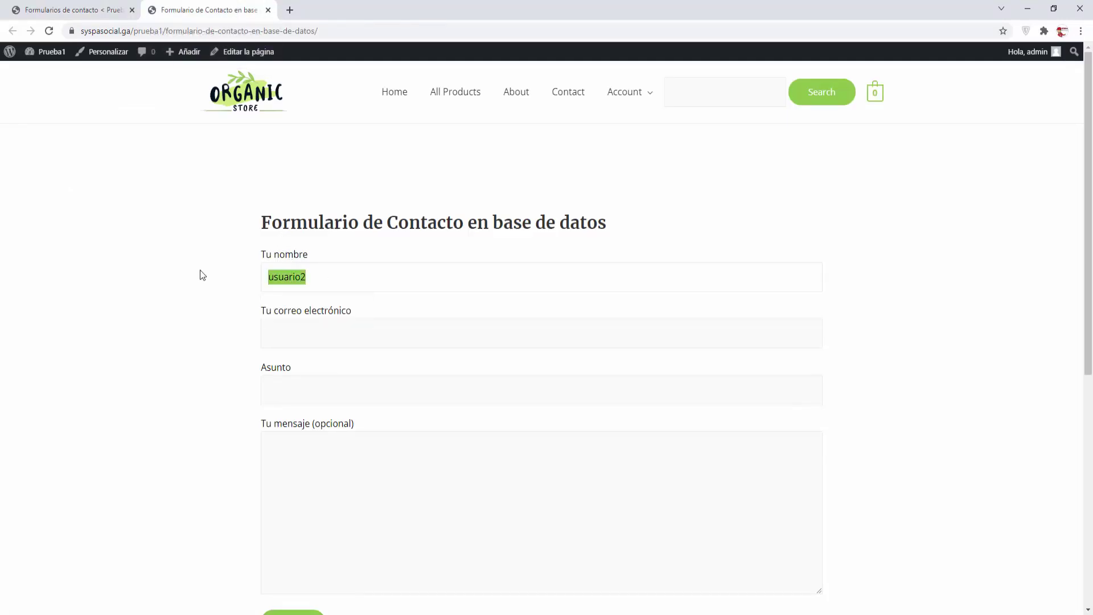
pyautogui.click(270, 334)
pyautogui.hotkey('ctrl', 'v')
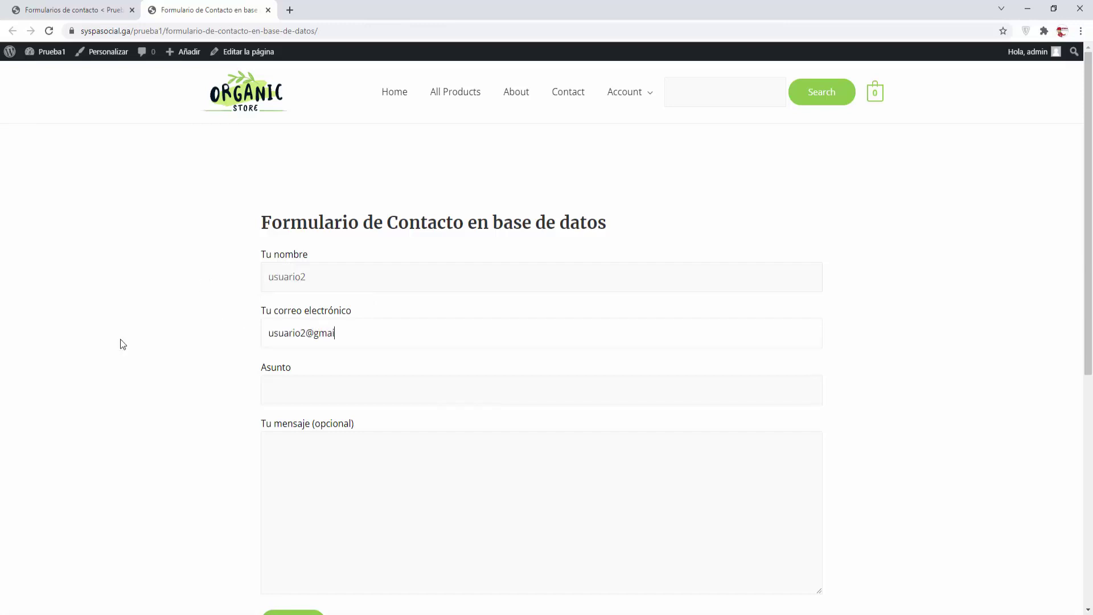
pyautogui.press('Tab')
pyautogui.hotkey('ctrl', 'v')
pyautogui.click(334, 453)
pyautogui.hotkey('ctrl', 'v')
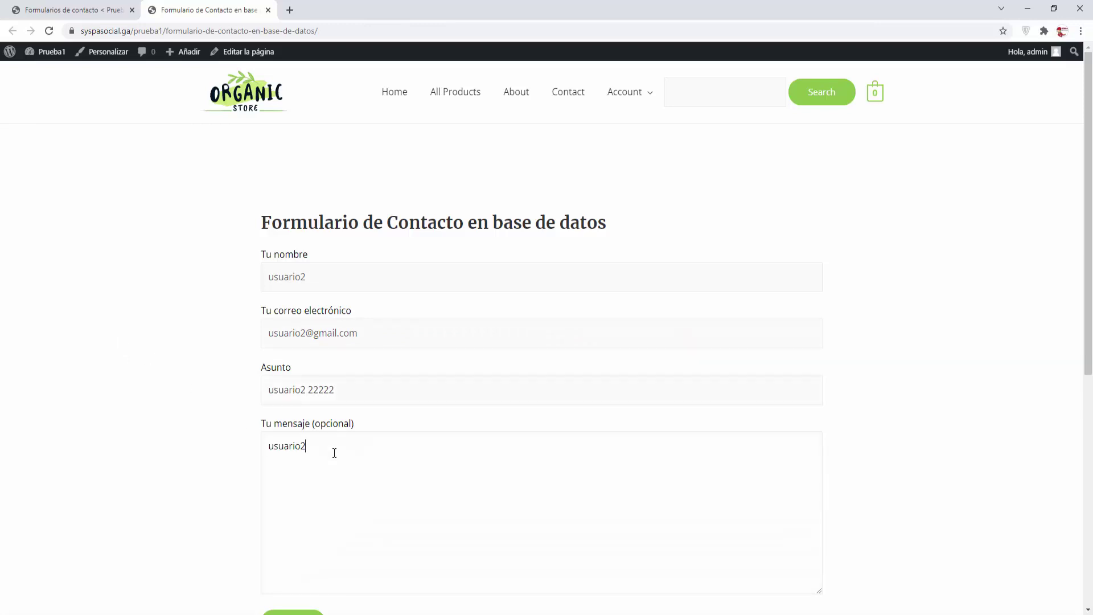
pyautogui.write('222222223 33333333333')
# Send the second test message and return to the admin contact forms tab
pyautogui.scroll(-3, 335, 493)
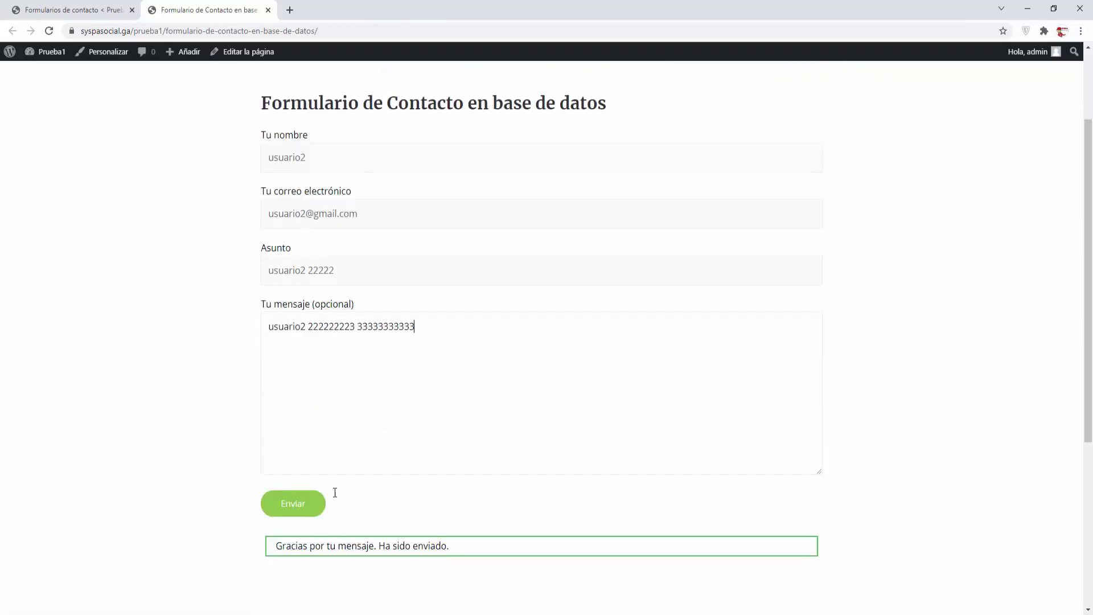
pyautogui.click(281, 449)
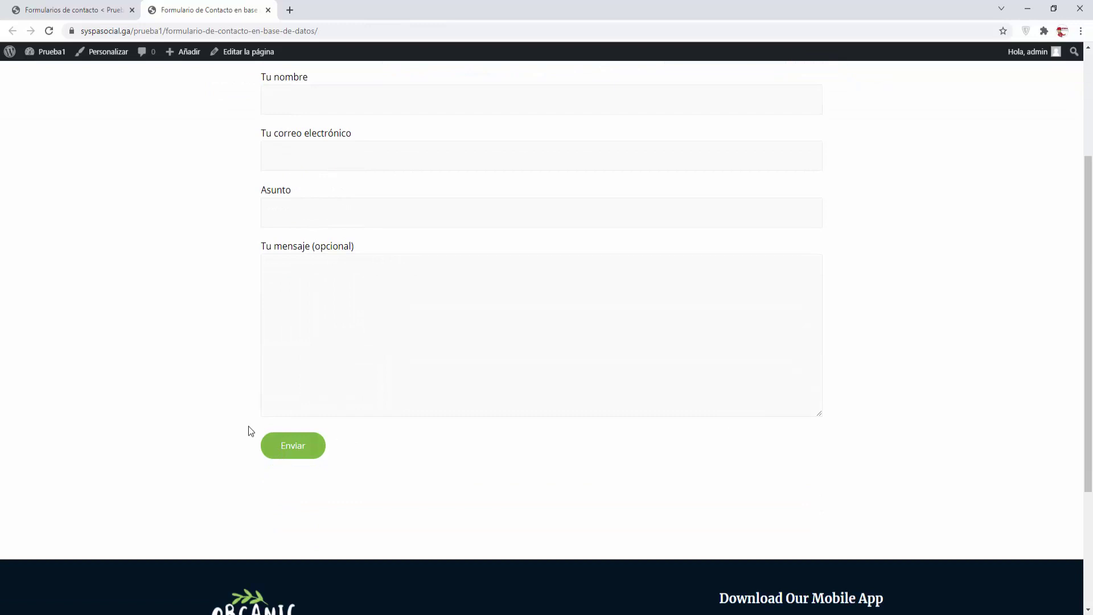
pyautogui.scroll(2, 248, 426)
pyautogui.scroll(-1, 249, 426)
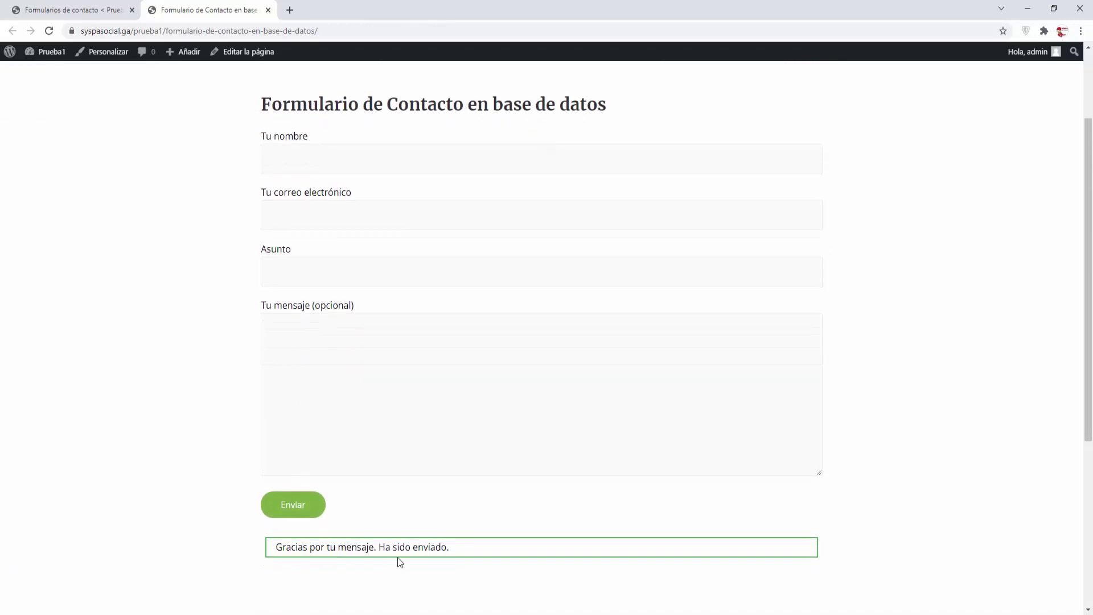
pyautogui.scroll(2, 398, 555)
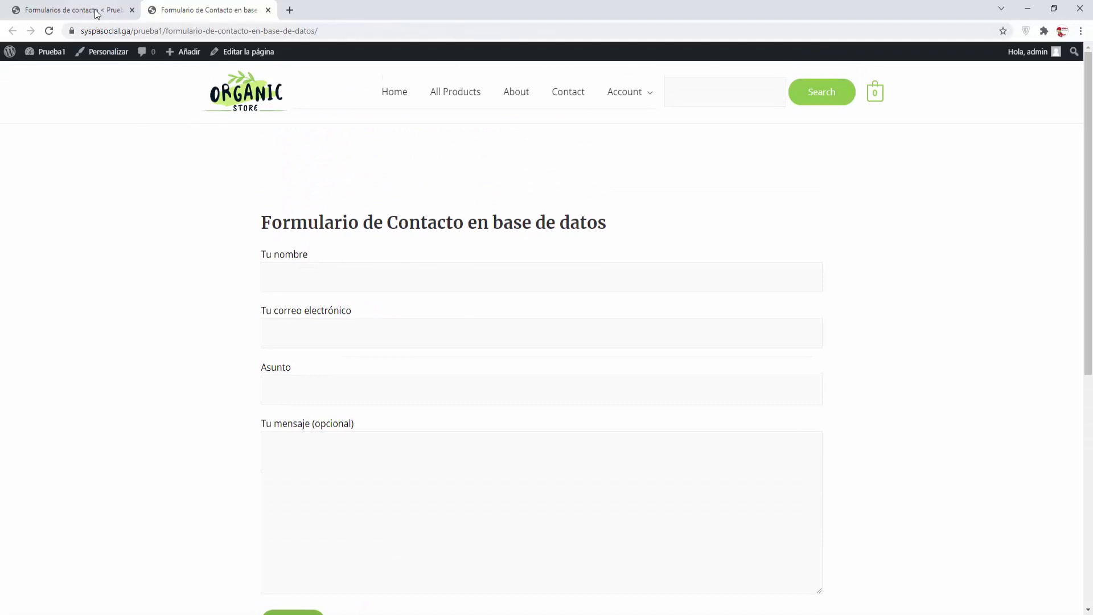
pyautogui.click(96, 11)
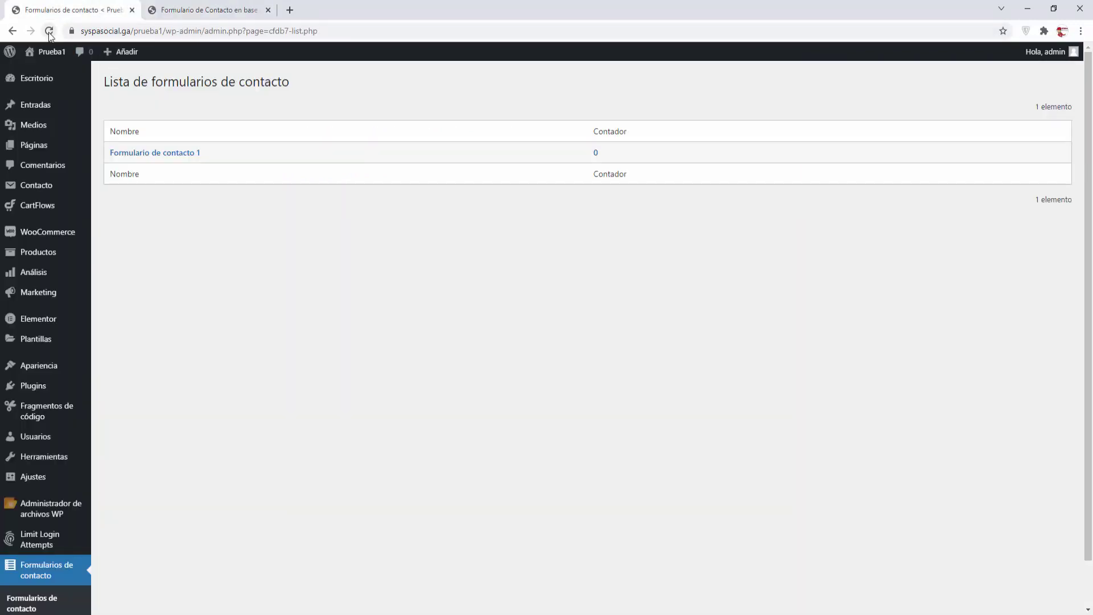
# Reload the forms list, open Formulario de contacto 1's stored entries, and check the bulk actions menu
pyautogui.click(44, 569)
pyautogui.click(167, 154)
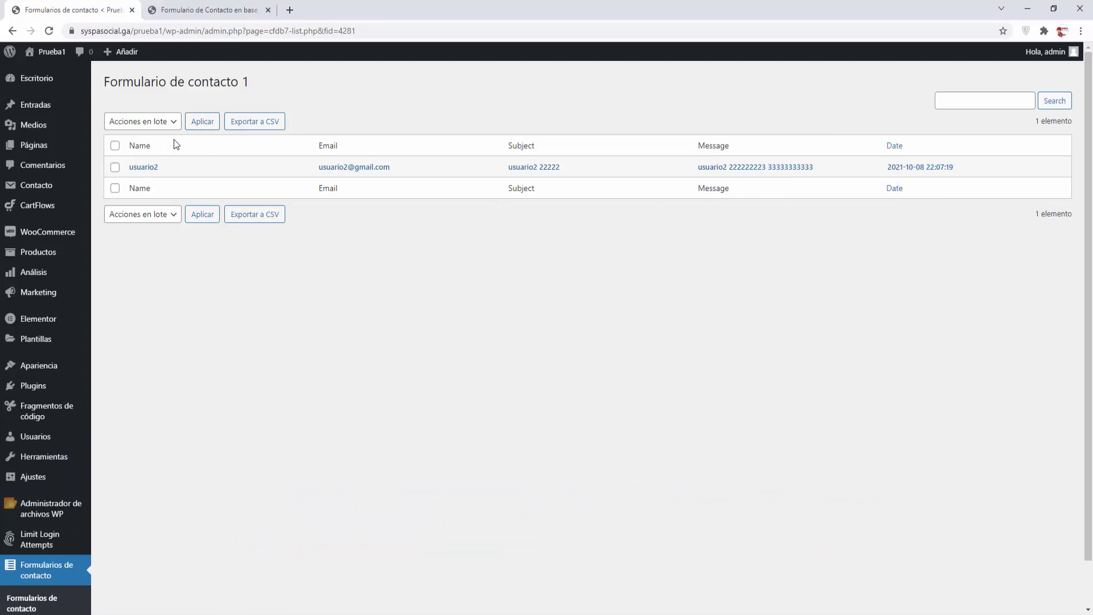
pyautogui.click(173, 121)
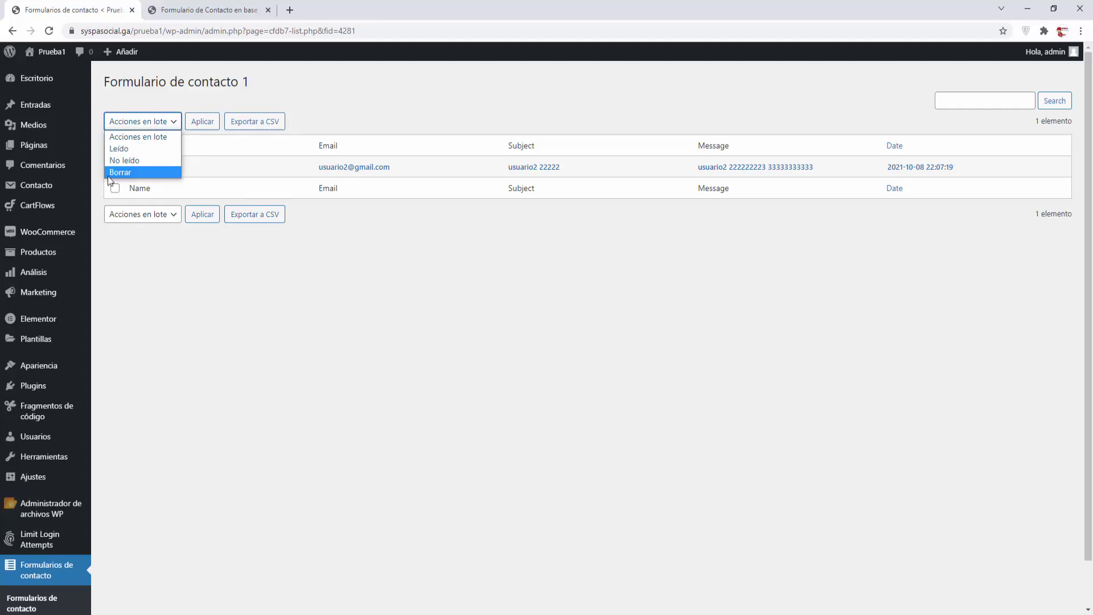
pyautogui.click(267, 122)
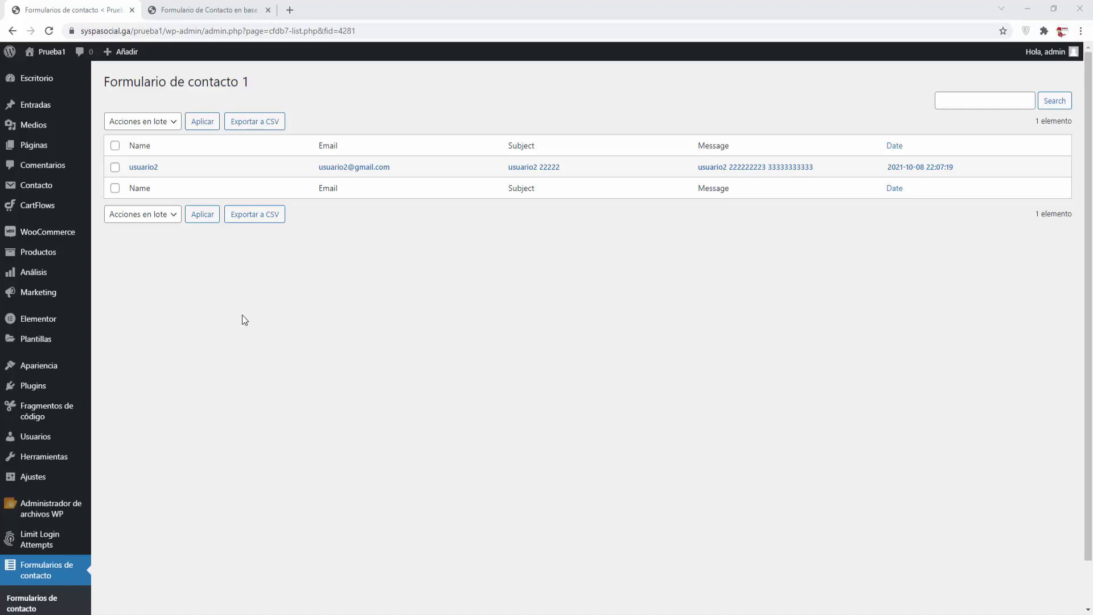
# Search plugins for 'advanced contact form 7 db', then install and activate Advanced Contact form 7 DB
pyautogui.moveTo(45, 386)
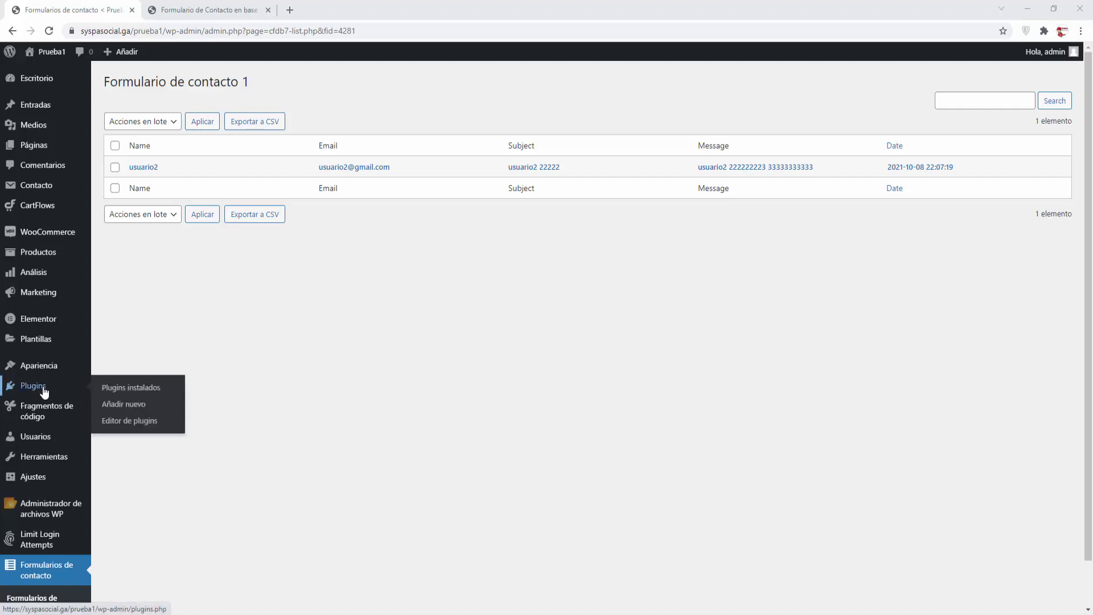
pyautogui.click(120, 404)
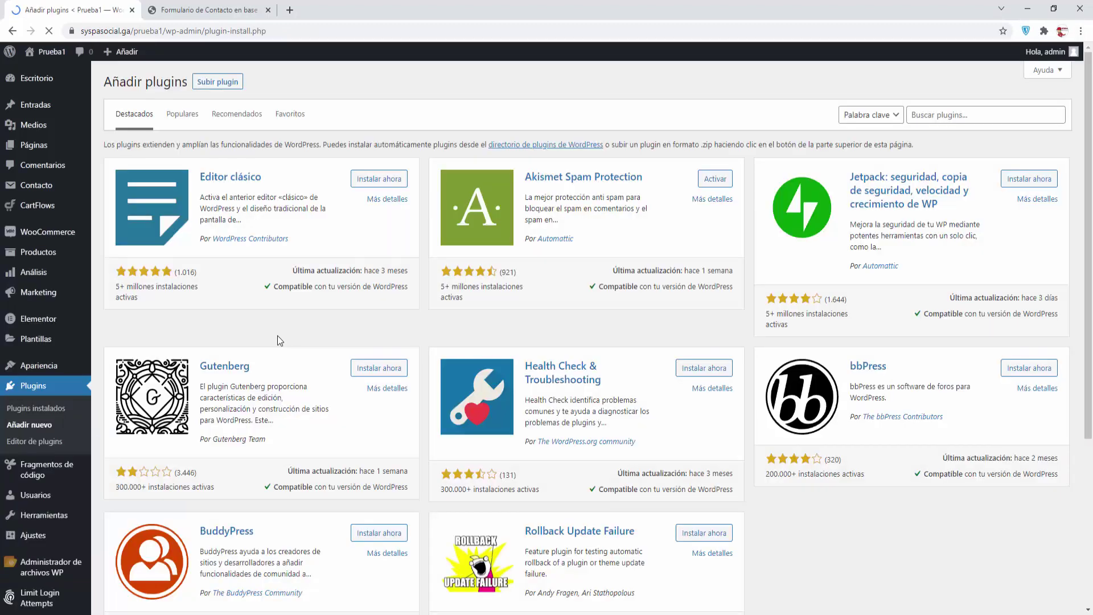
pyautogui.click(914, 116)
pyautogui.rightClick(914, 118)
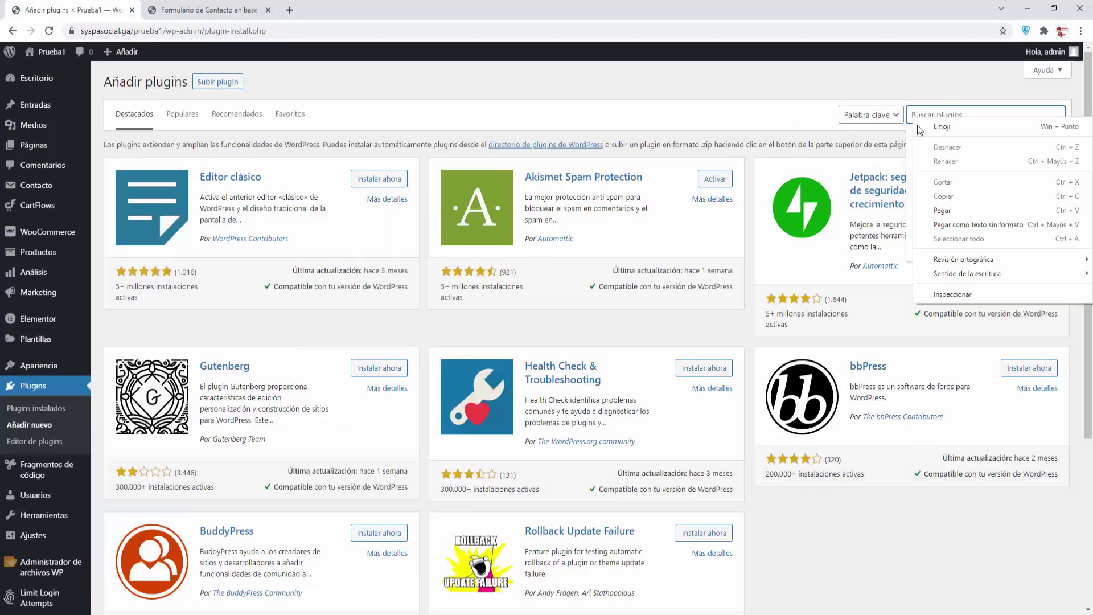
pyautogui.click(934, 211)
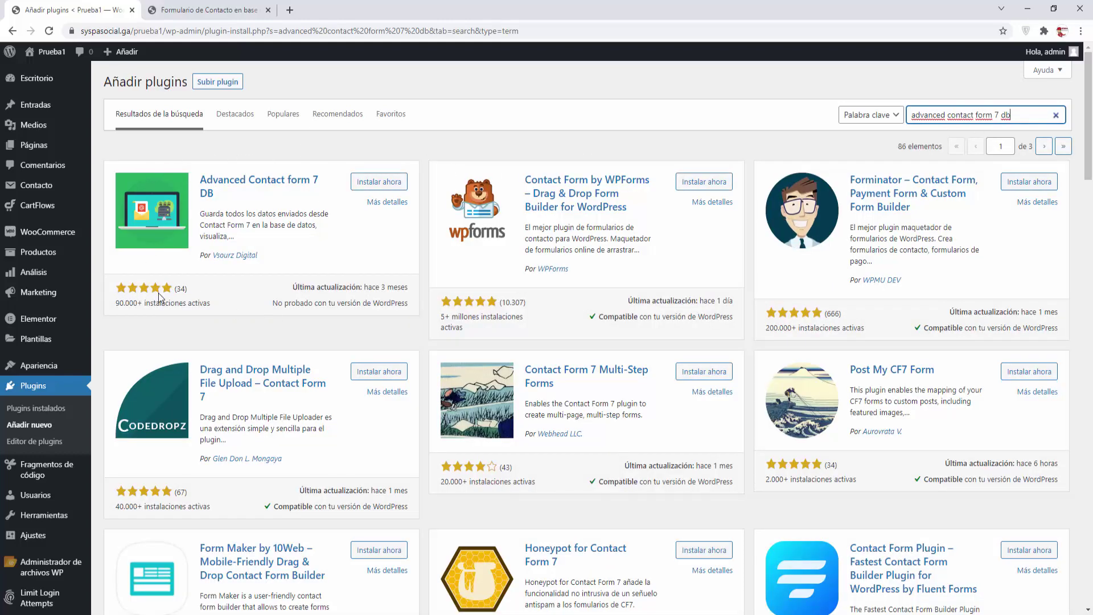
pyautogui.click(389, 186)
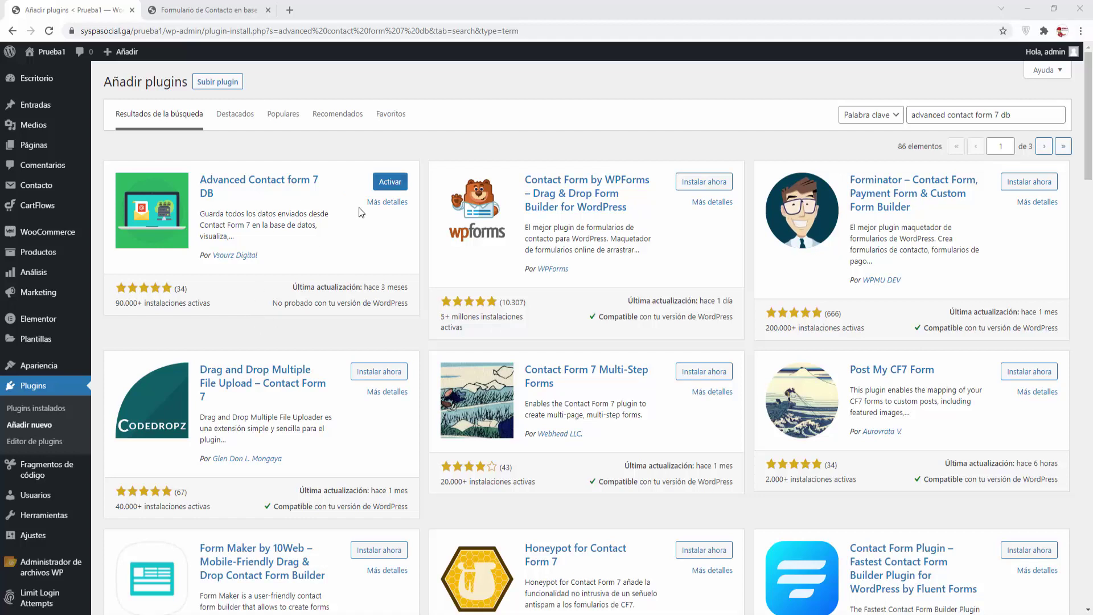
pyautogui.click(390, 182)
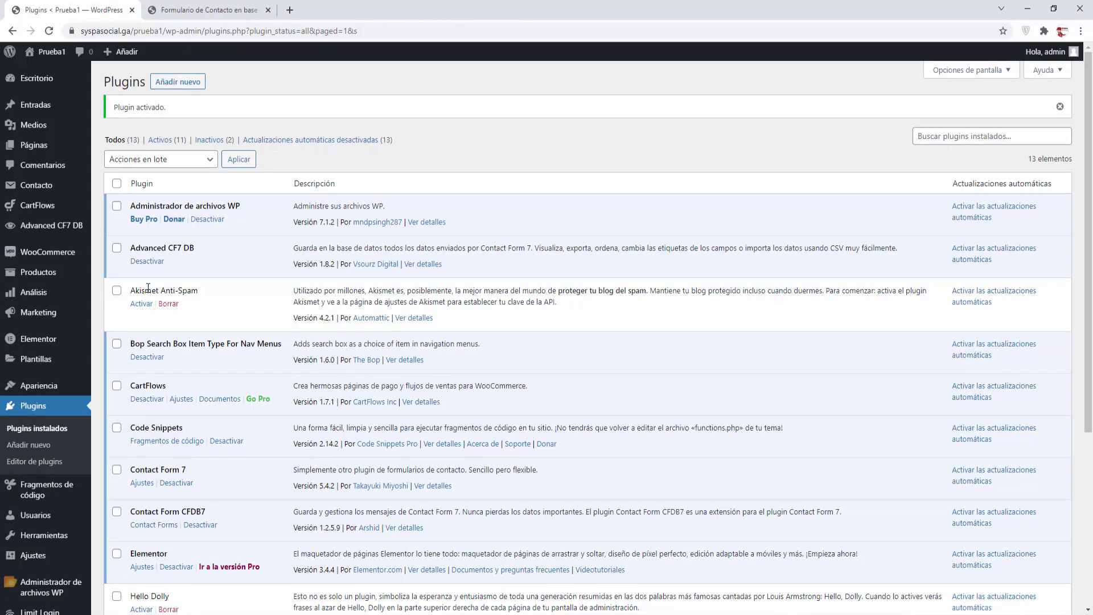
# Open the Advanced CF7 DB main page and check its form name list, which shows no submissions yet
pyautogui.moveTo(34, 231)
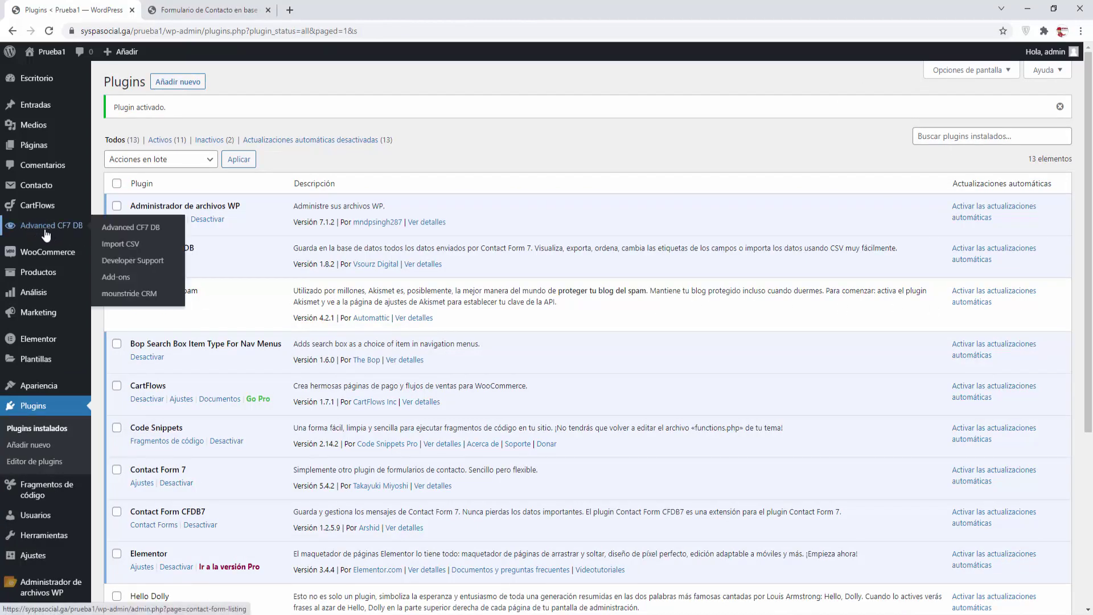
pyautogui.click(120, 228)
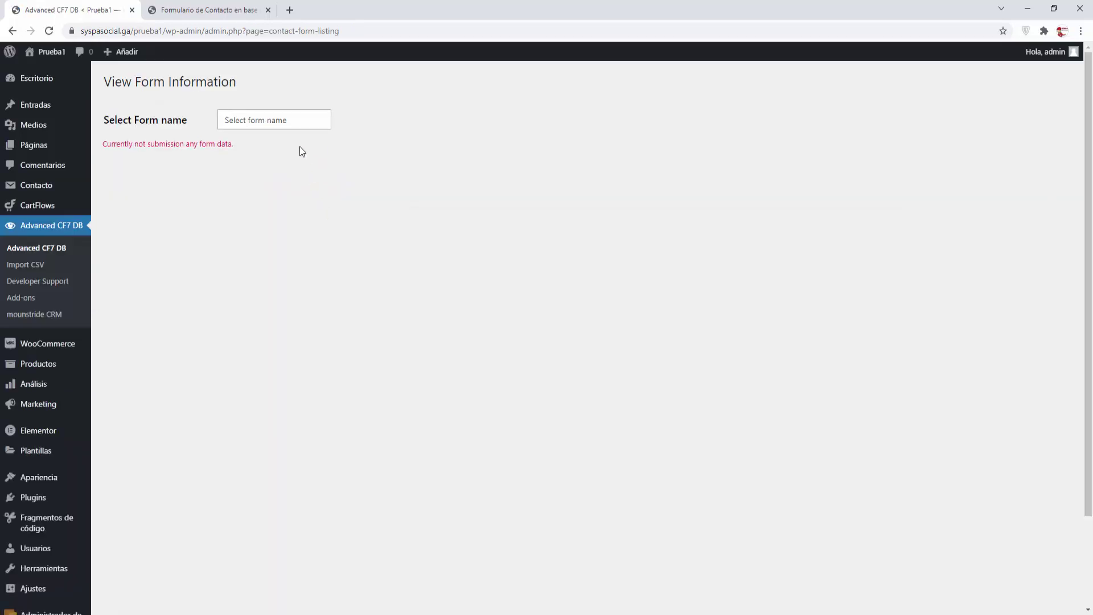
pyautogui.click(254, 128)
pyautogui.click(242, 173)
pyautogui.click(253, 127)
pyautogui.click(231, 166)
# Fill the public contact form with a test name, matching gmail address, and numeric subject and message
pyautogui.click(215, 11)
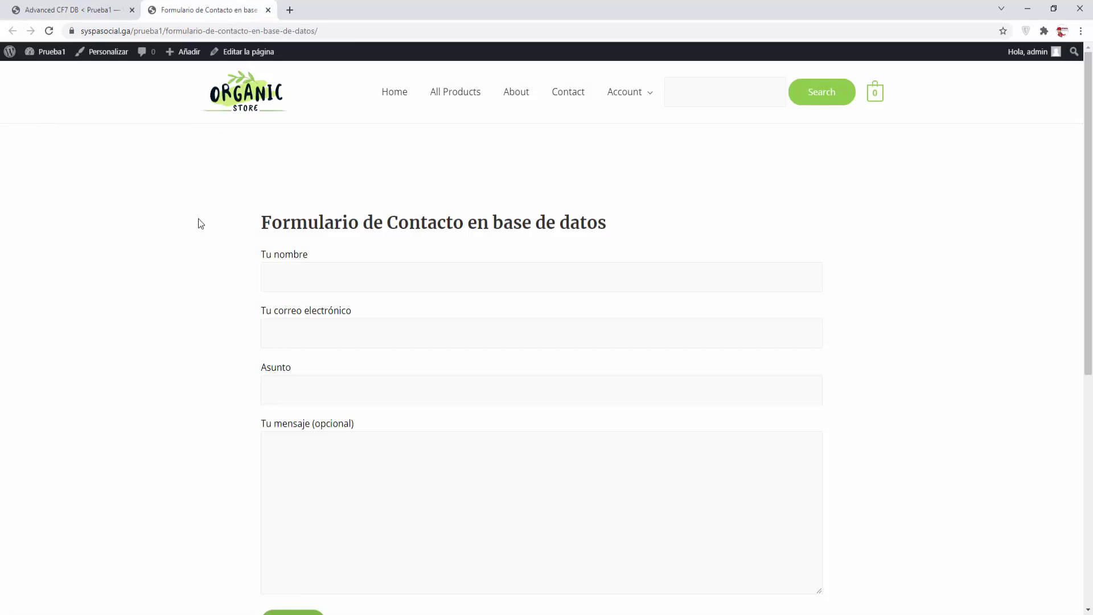
pyautogui.click(275, 278)
pyautogui.write('usuario3')
pyautogui.hotkey('shift', 'Home')
pyautogui.hotkey('ctrl', 'c')
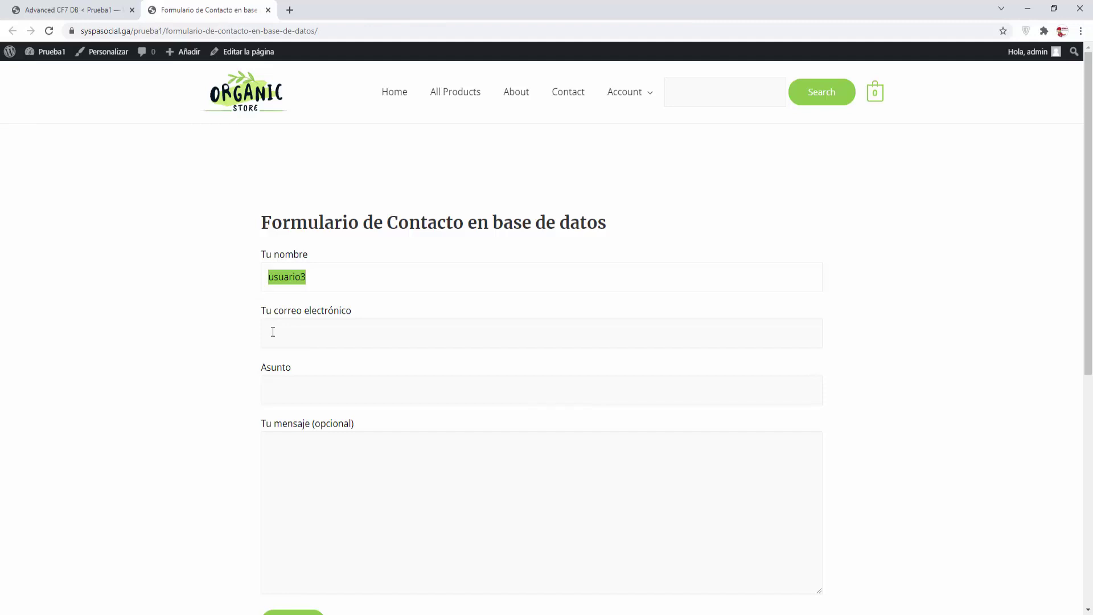
pyautogui.click(273, 332)
pyautogui.hotkey('ctrl', 'v')
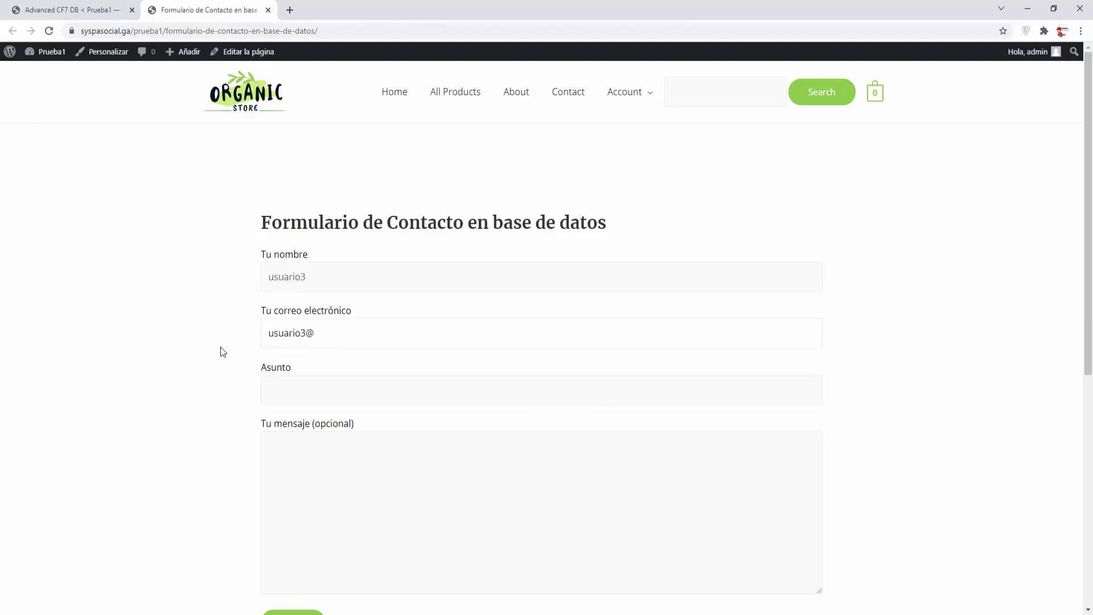
pyautogui.press('Tab')
pyautogui.hotkey('ctrl', 'v')
pyautogui.press('Tab')
pyautogui.hotkey('ctrl', 'v')
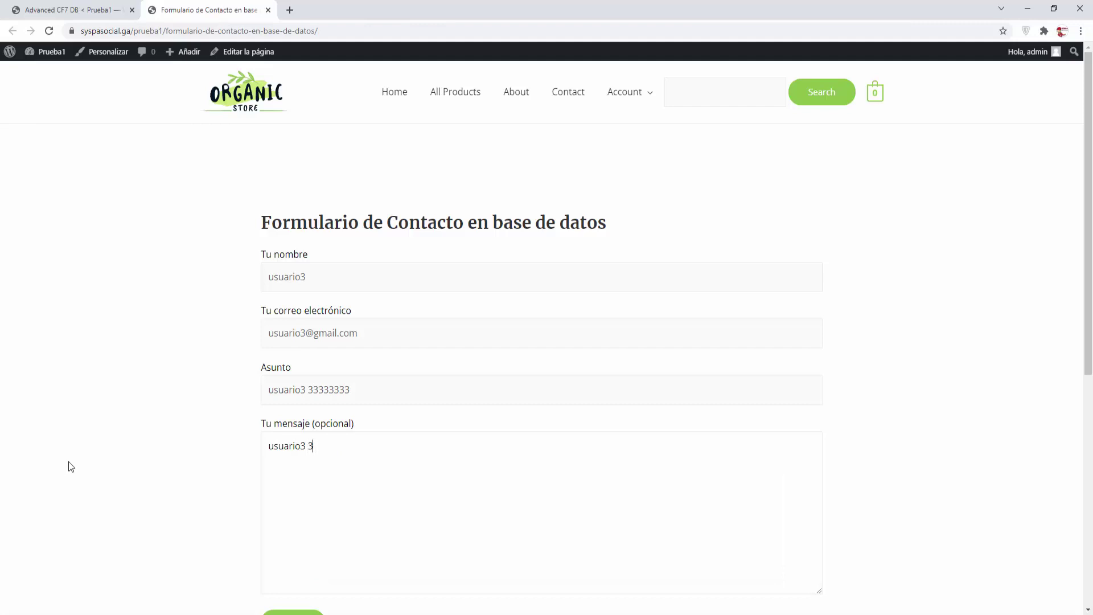
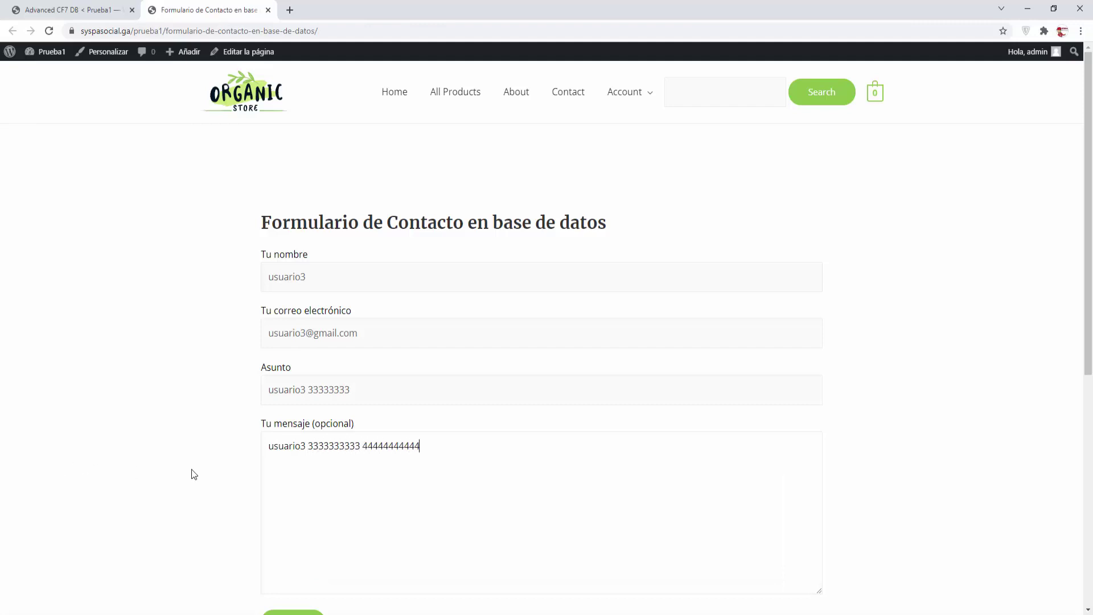
# Submit the test message and return to the Advanced CF7 DB admin tab
pyautogui.scroll(-1, 190, 474)
pyautogui.click(293, 570)
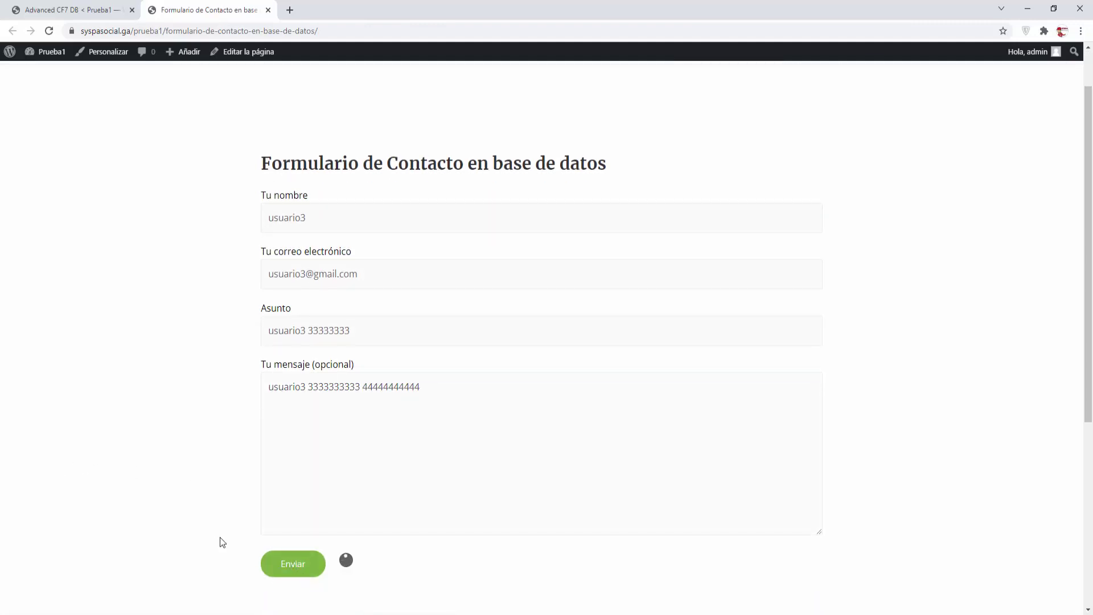
pyautogui.scroll(-1, 221, 536)
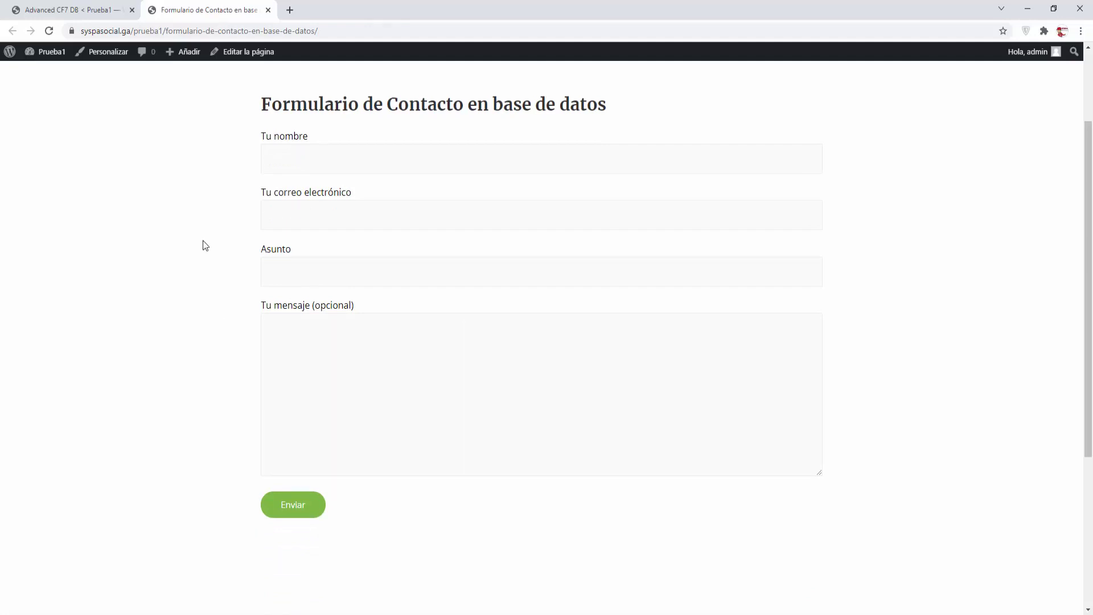
pyautogui.click(94, 16)
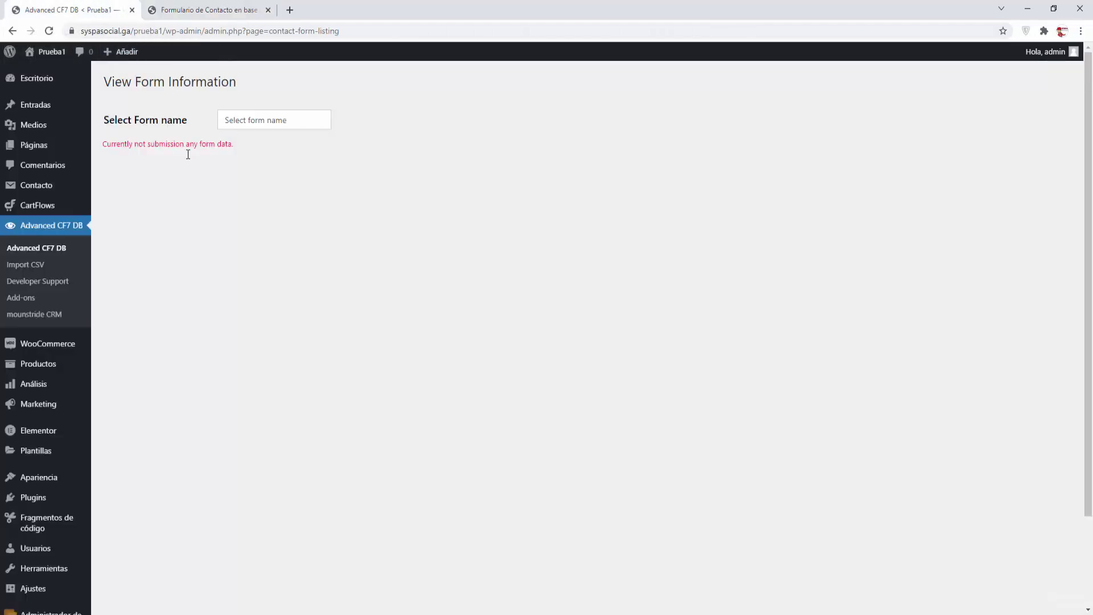
# Reload Advanced CF7 DB and display the entries of Formulario de contacto 1
pyautogui.click(46, 249)
pyautogui.click(249, 120)
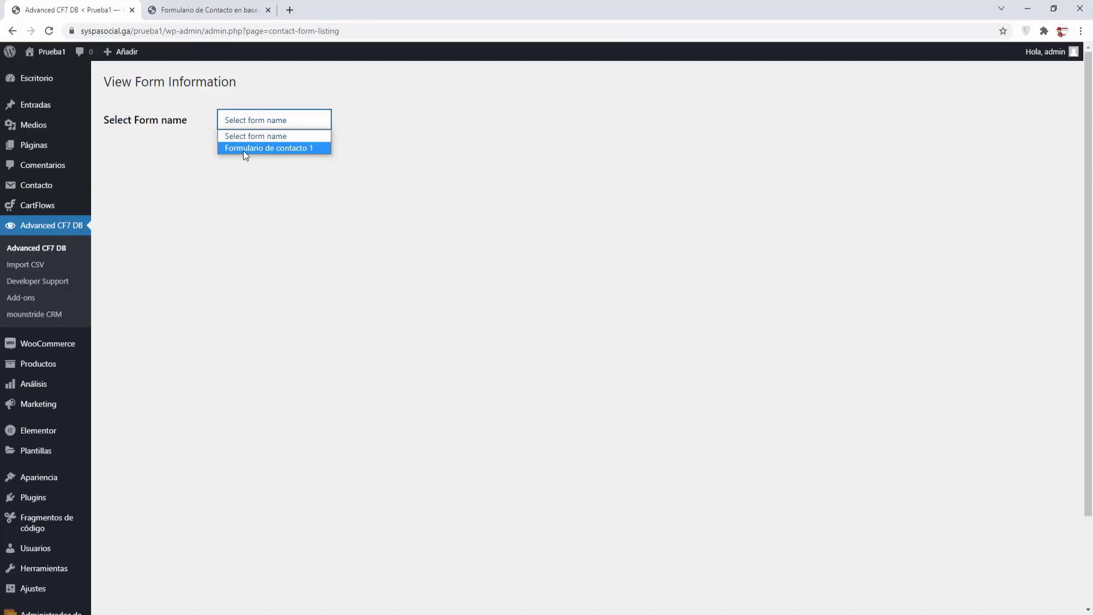
pyautogui.click(248, 149)
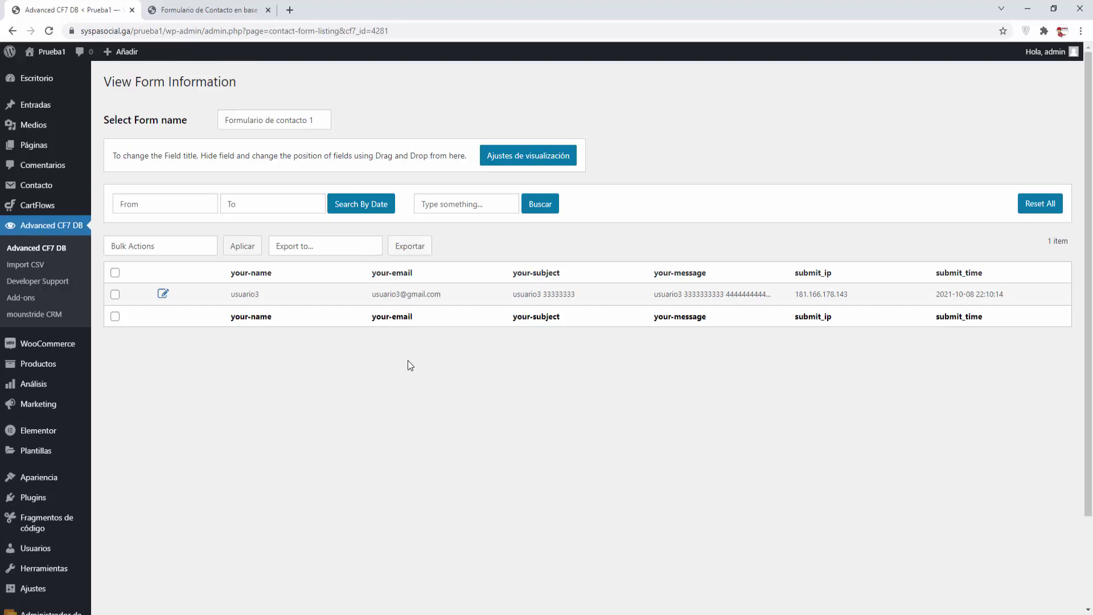
# In the display settings, rename the your-name and your-email columns to Nombre and email
pyautogui.click(525, 162)
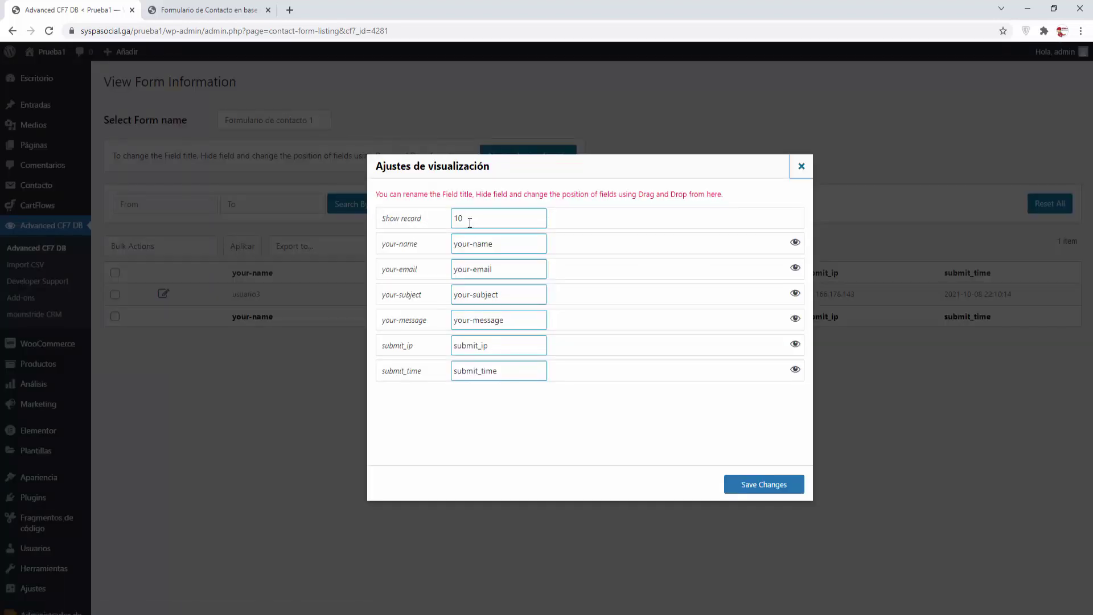
pyautogui.moveTo(509, 245); pyautogui.dragTo(452, 244)
pyautogui.write('Nomb')
pyautogui.press('BackSpace')
pyautogui.press('BackSpace')
pyautogui.press('BackSpace')
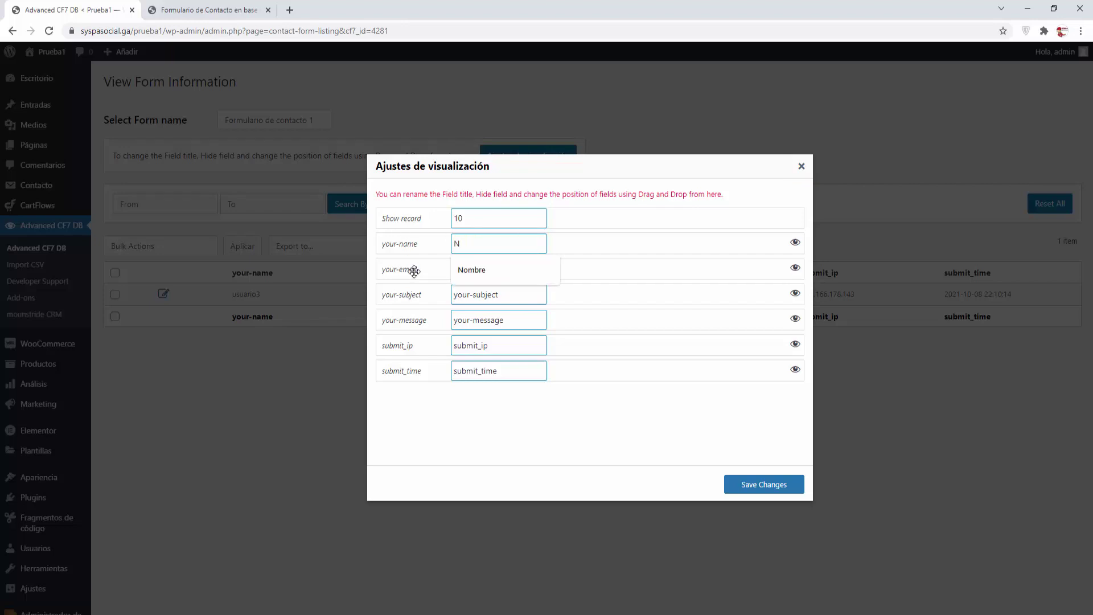
pyautogui.write('ombre')
pyautogui.press('Tab')
pyautogui.write('email')
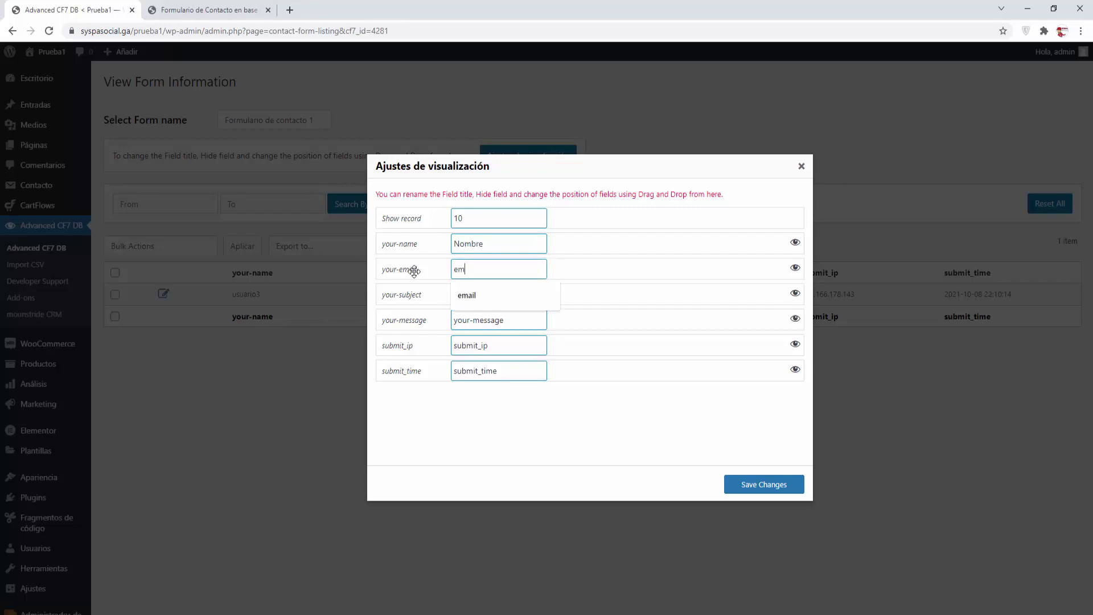
# Rename the remaining columns to asunto, mensaje, ip envio and hora encio, and save
pyautogui.press('Tab')
pyautogui.write('asunto')
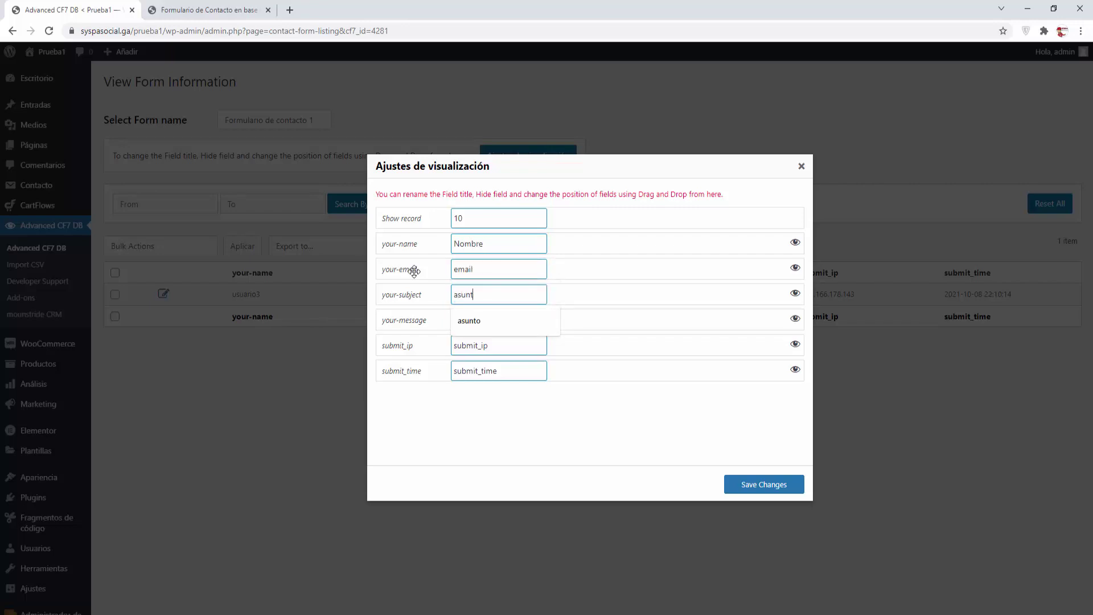
pyautogui.press('Tab')
pyautogui.write('mensaje')
pyautogui.press('Tab')
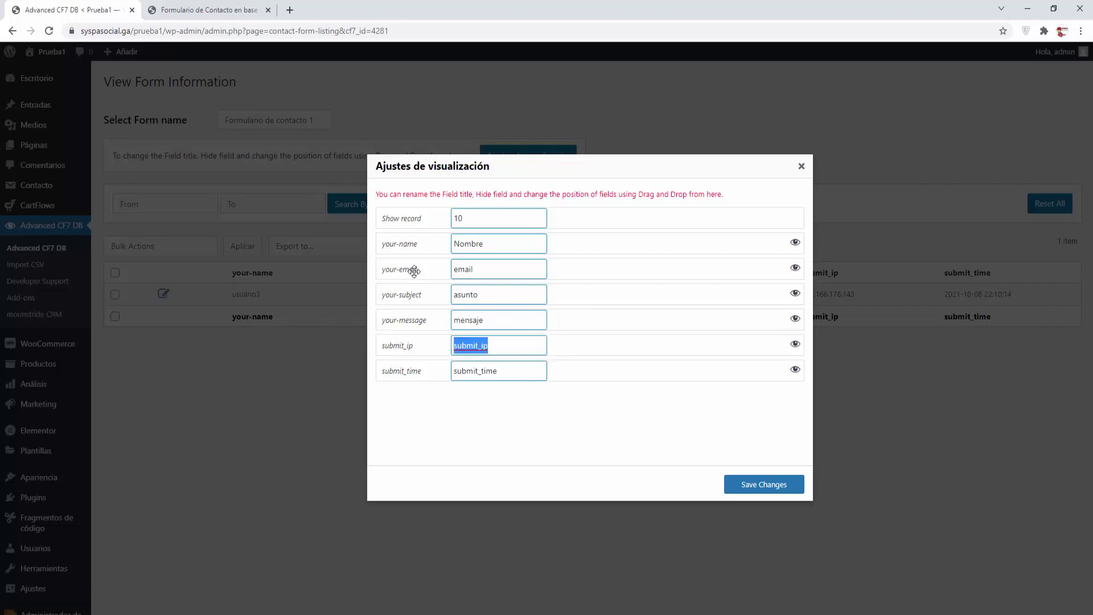
pyautogui.write('ip envio')
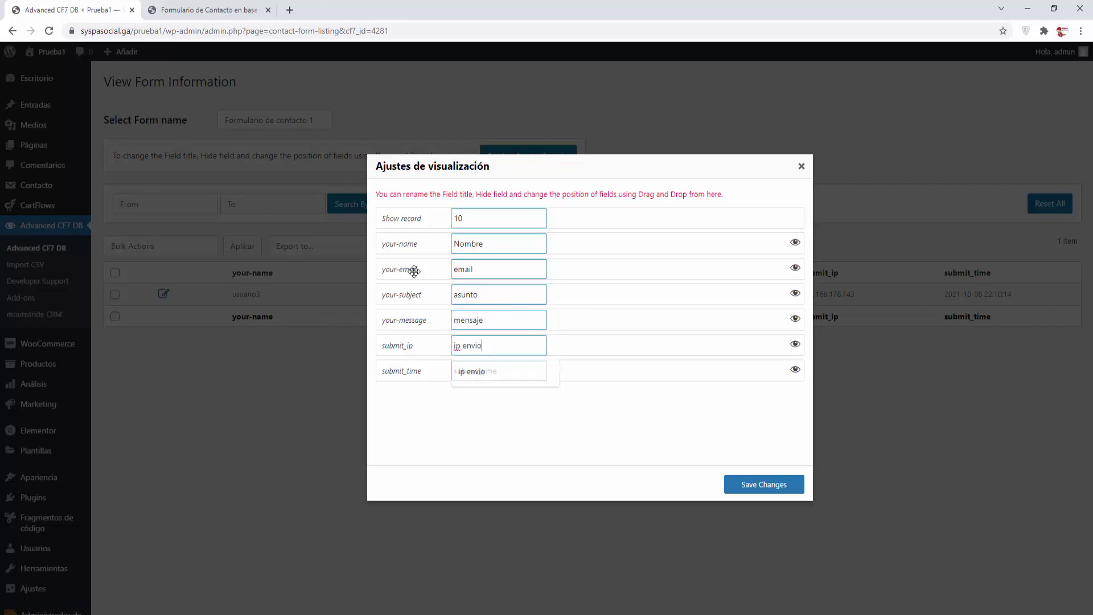
pyautogui.press('Tab')
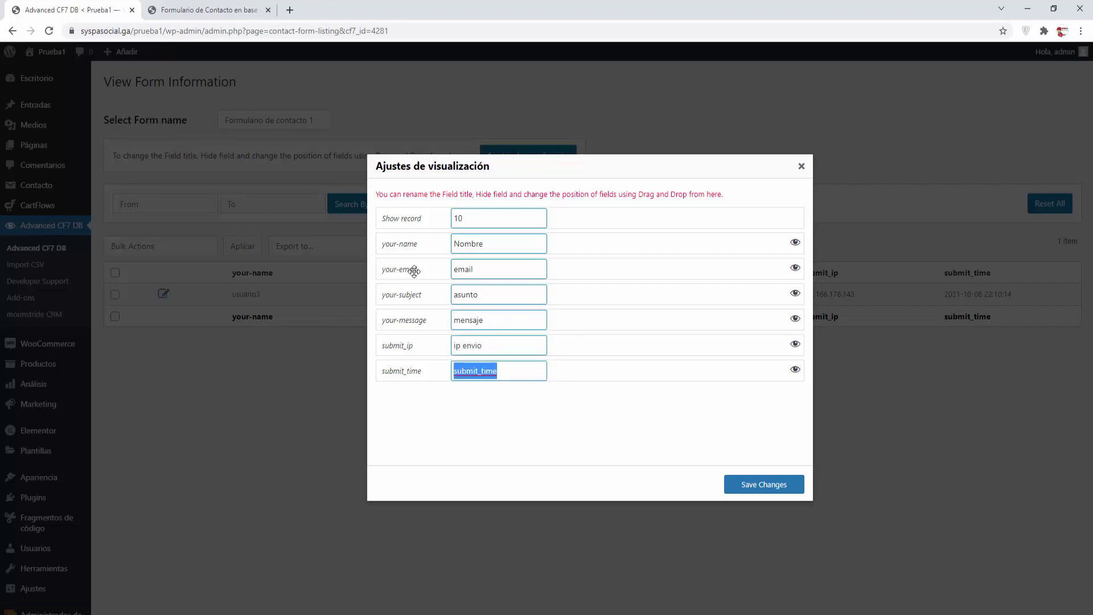
pyautogui.write('hora encio')
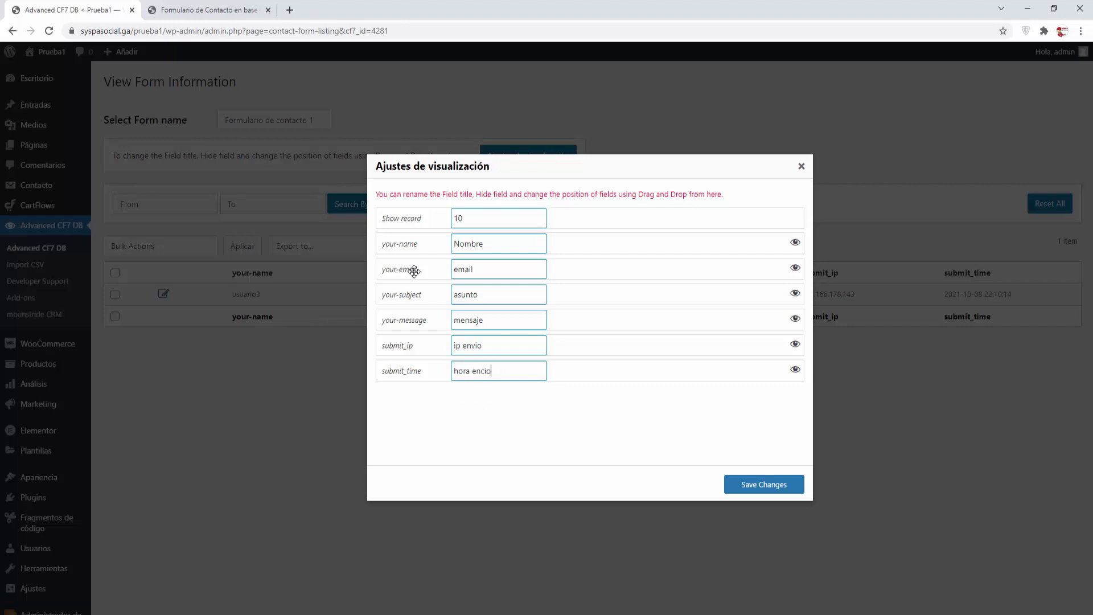
pyautogui.click(762, 488)
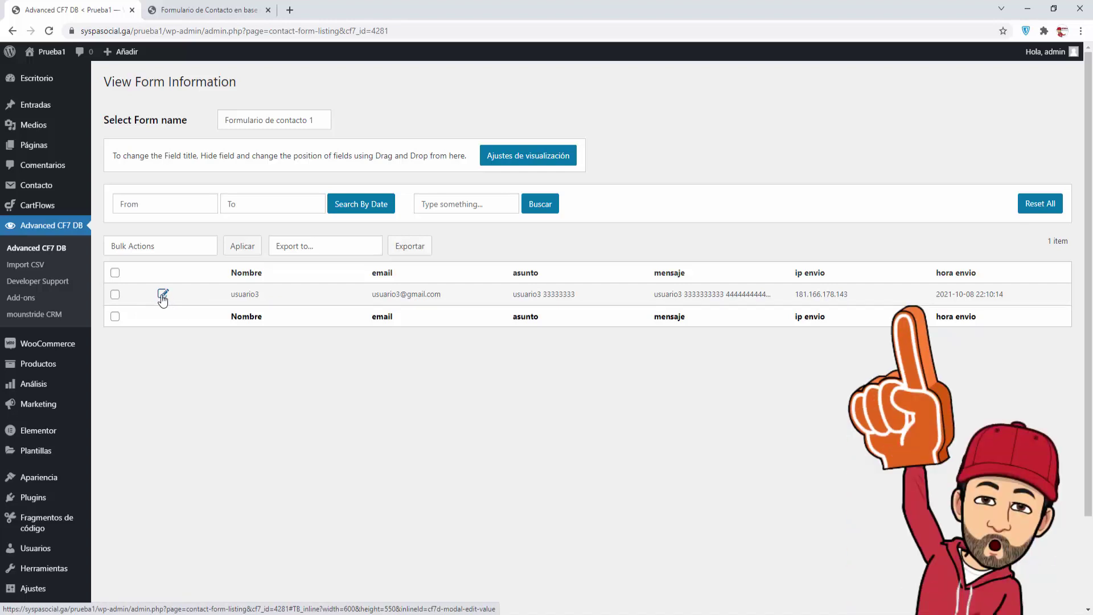
# Edit the stored submission, append 5 to its mensaje text, and save the change
pyautogui.click(163, 295)
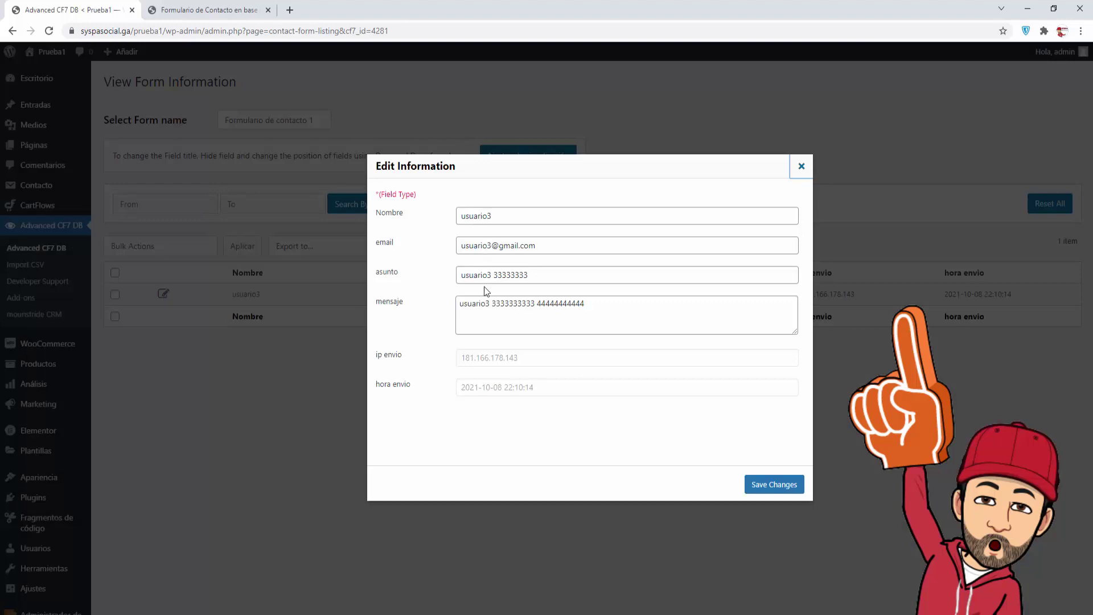
pyautogui.click(630, 307)
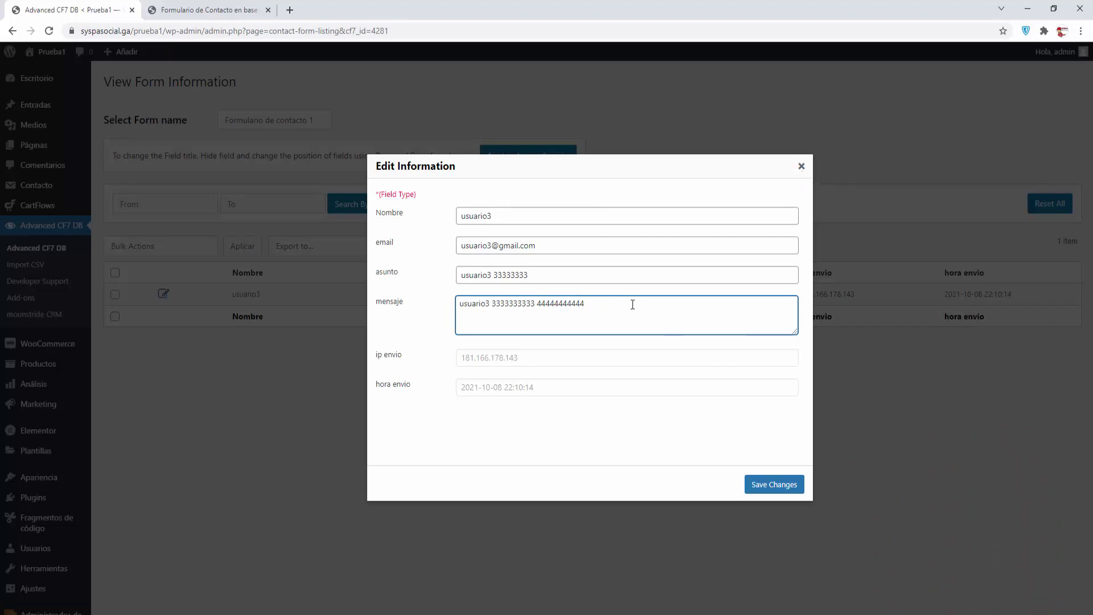
pyautogui.write('5')
pyautogui.click(774, 484)
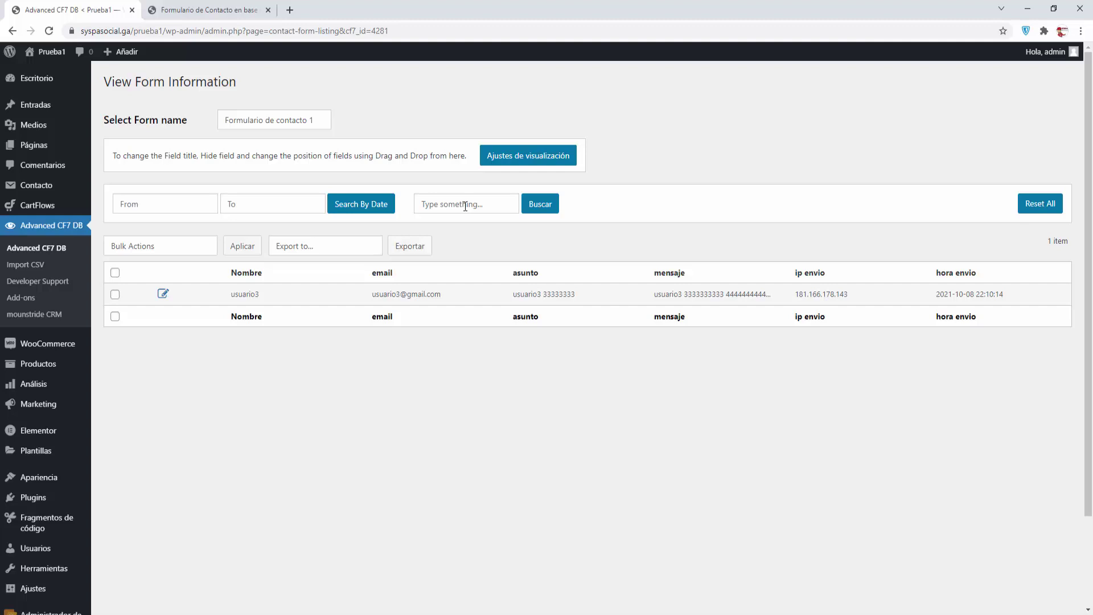
pyautogui.click(466, 207)
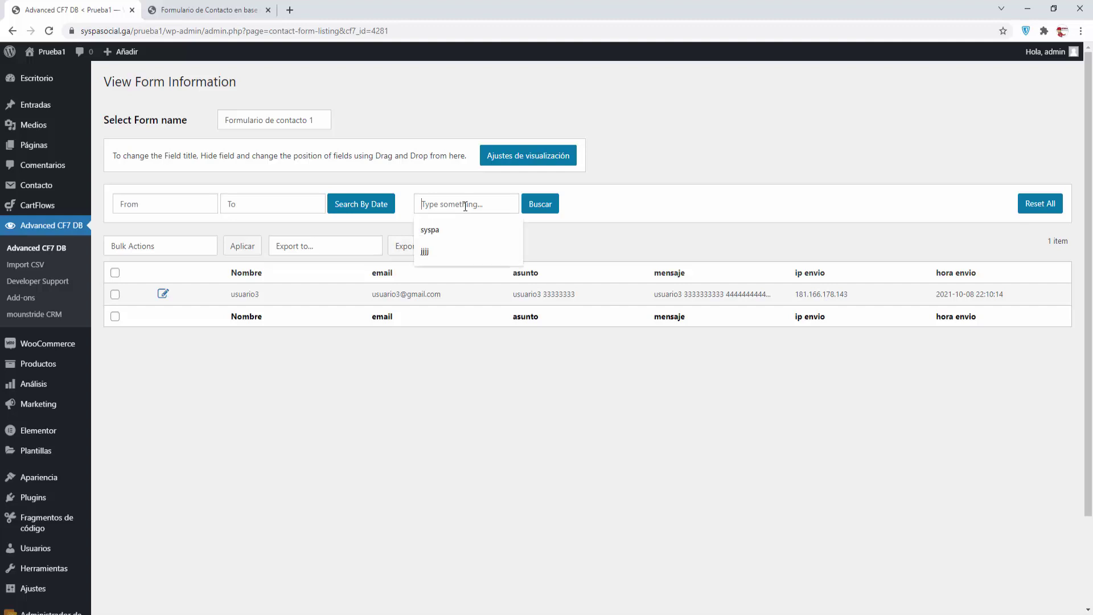
pyautogui.click(426, 250)
pyautogui.click(547, 211)
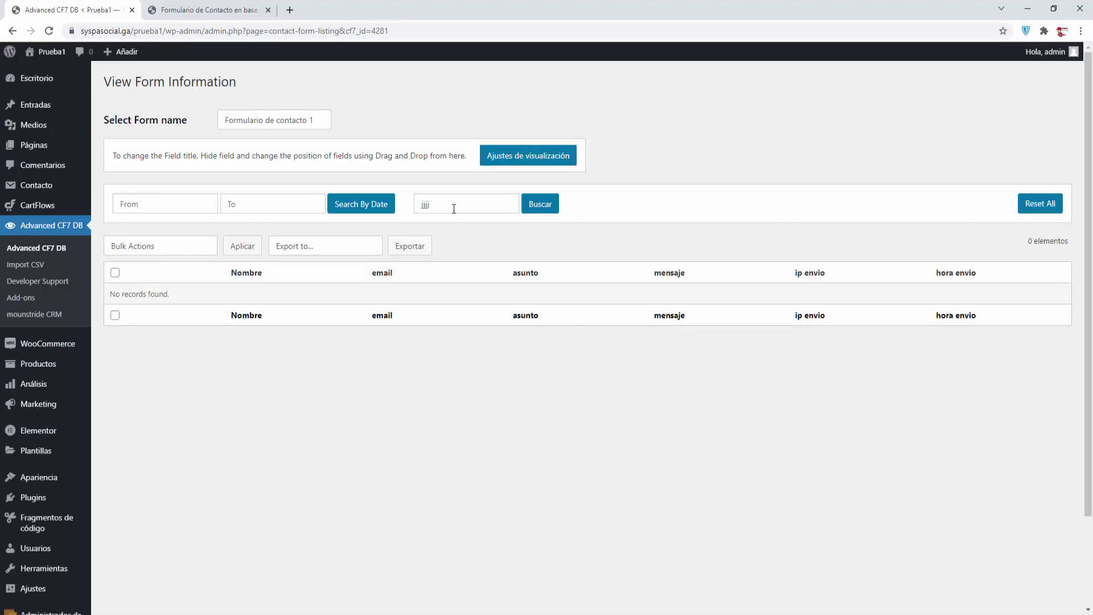
pyautogui.click(414, 209)
pyautogui.write('usuario')
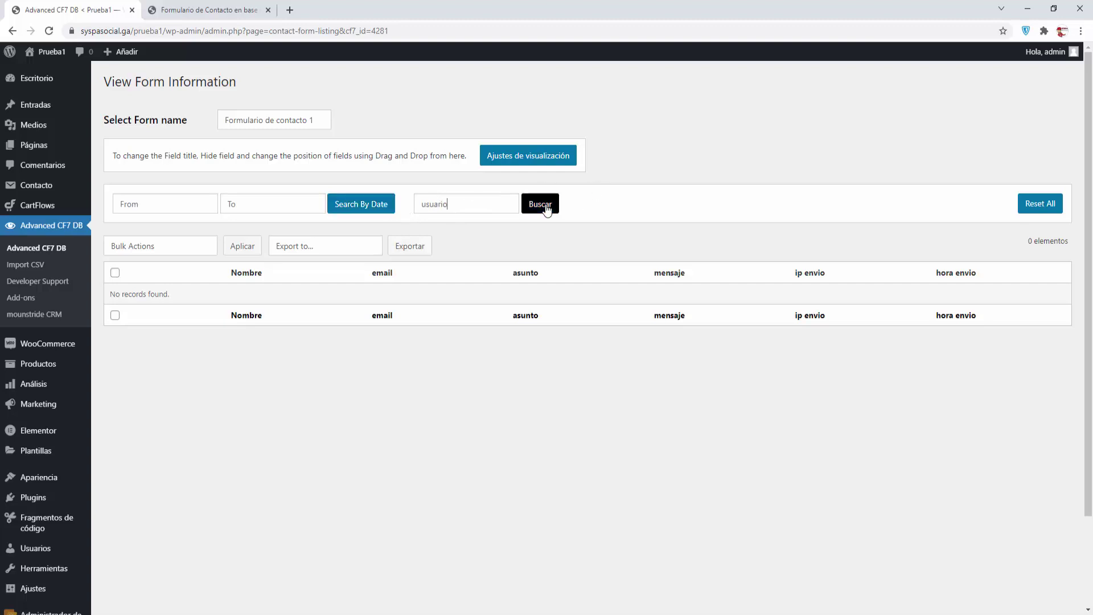
pyautogui.click(545, 206)
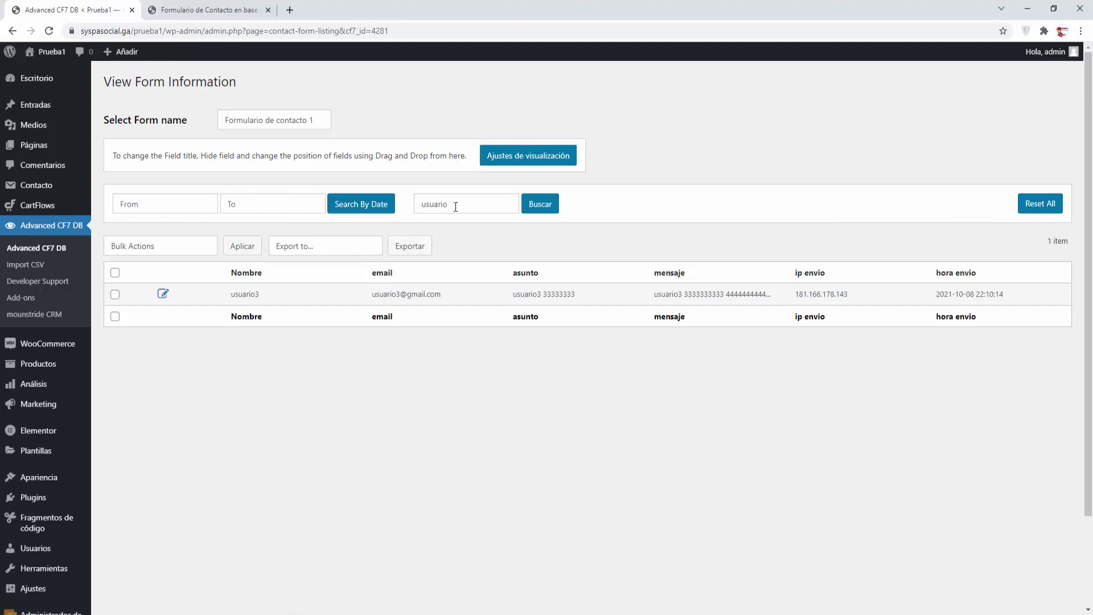
pyautogui.click(1035, 207)
pyautogui.click(160, 249)
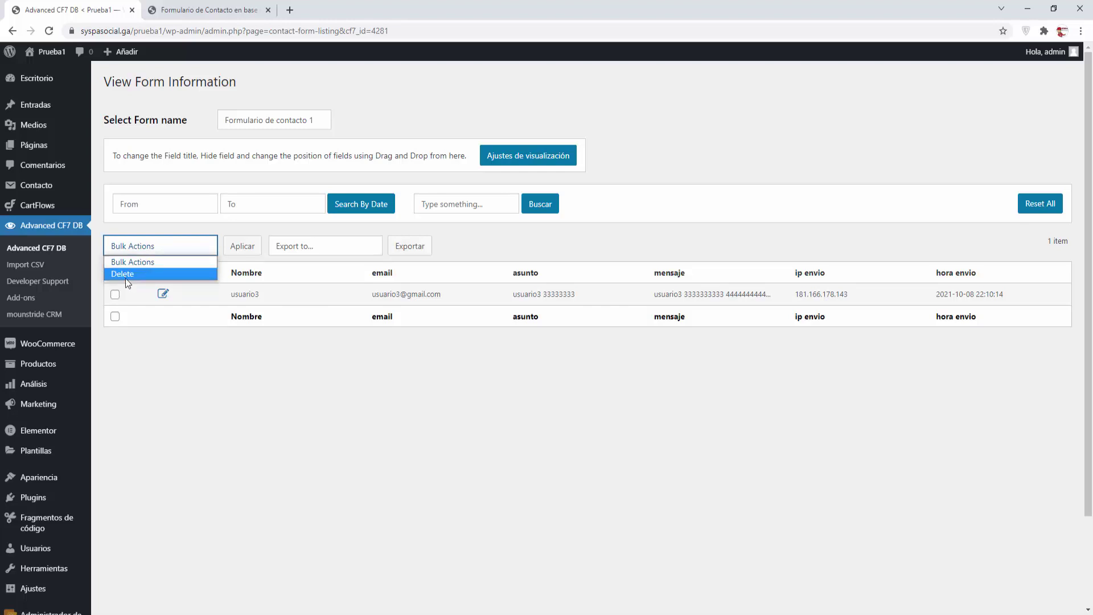
pyautogui.click(145, 346)
pyautogui.click(115, 273)
pyautogui.click(137, 249)
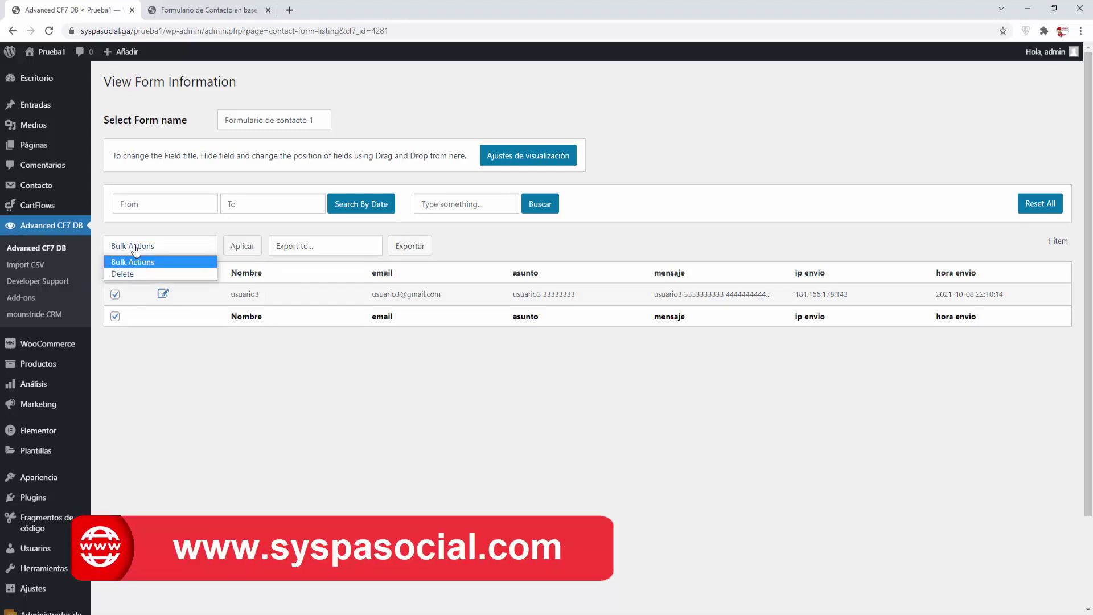
pyautogui.click(115, 272)
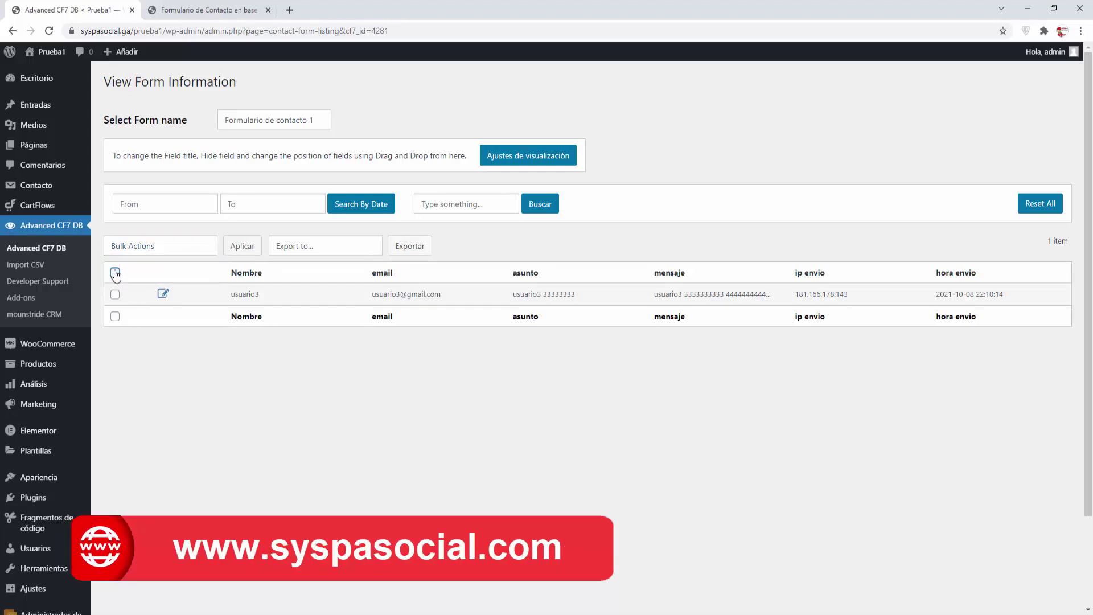
pyautogui.click(323, 249)
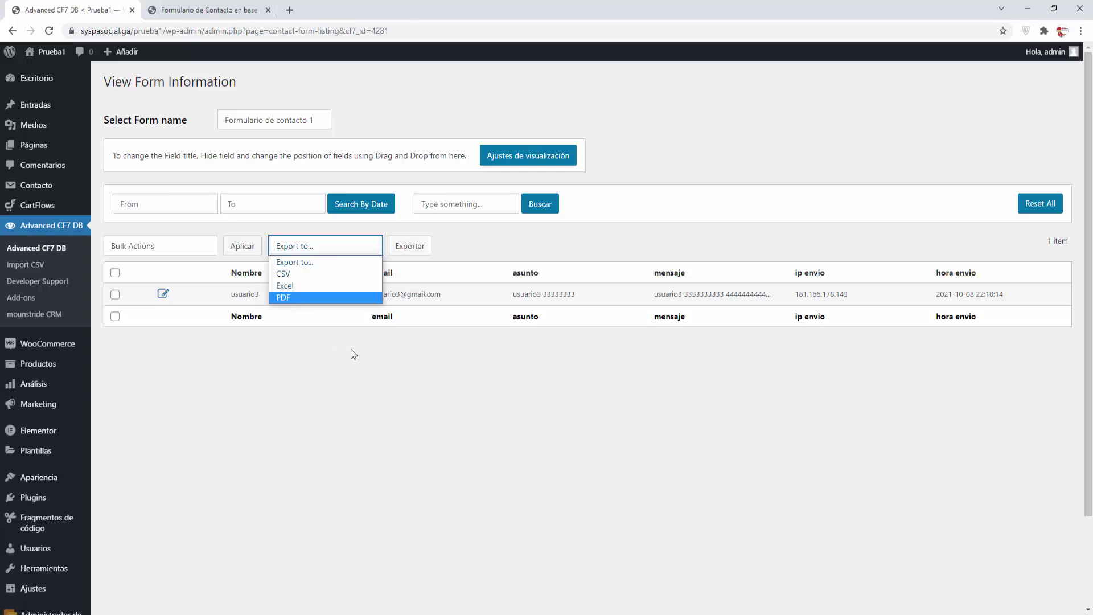
pyautogui.click(369, 366)
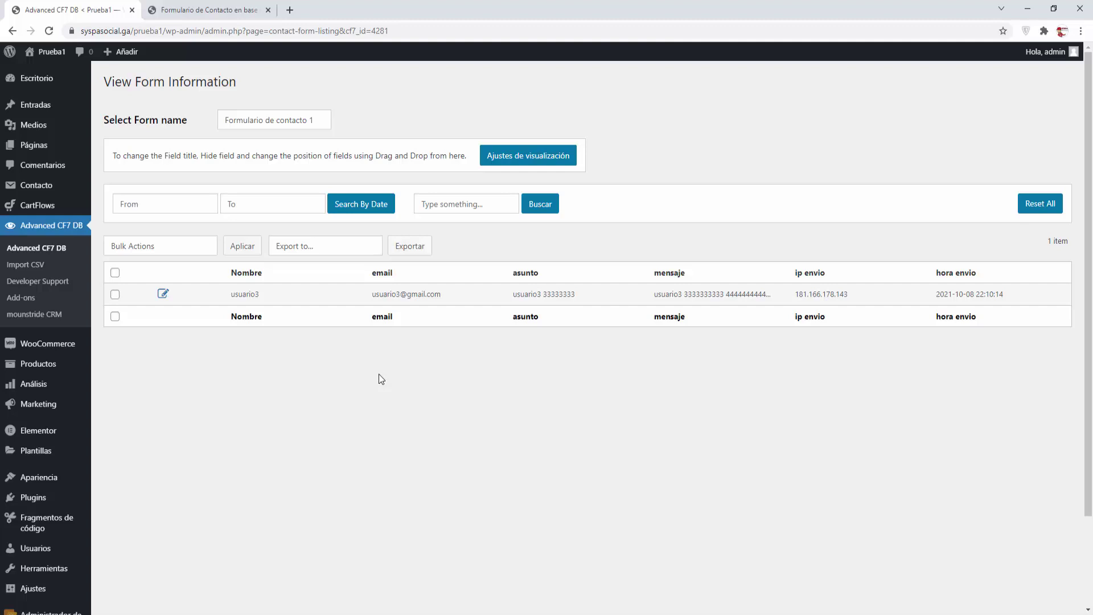
# Choose Formulario de contacto 1 on the Import CSV page, then go to Developer Support
pyautogui.click(20, 269)
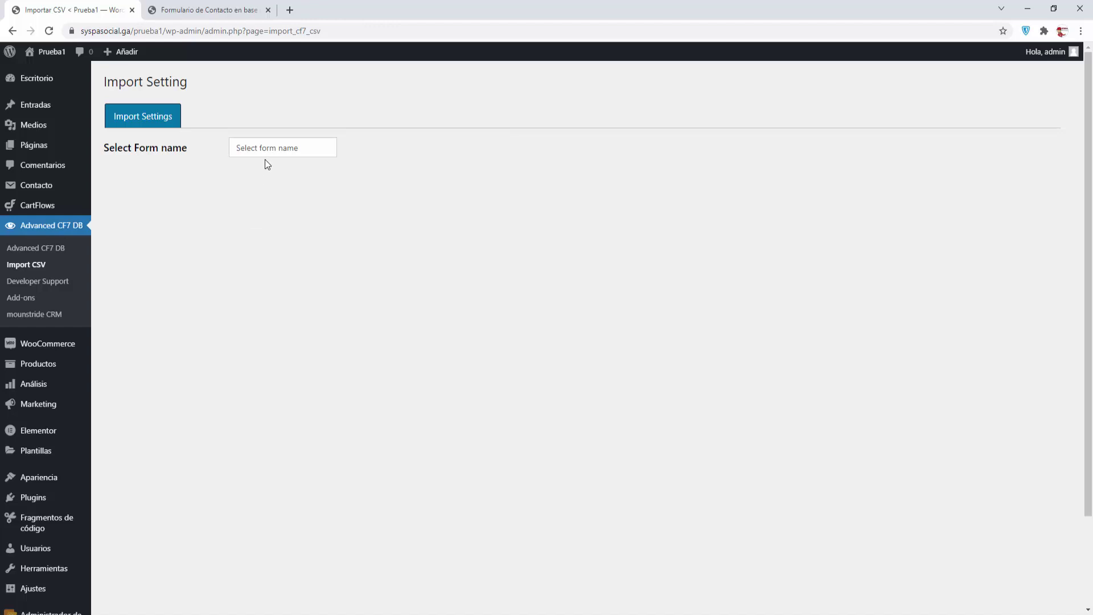
pyautogui.click(266, 155)
pyautogui.click(266, 176)
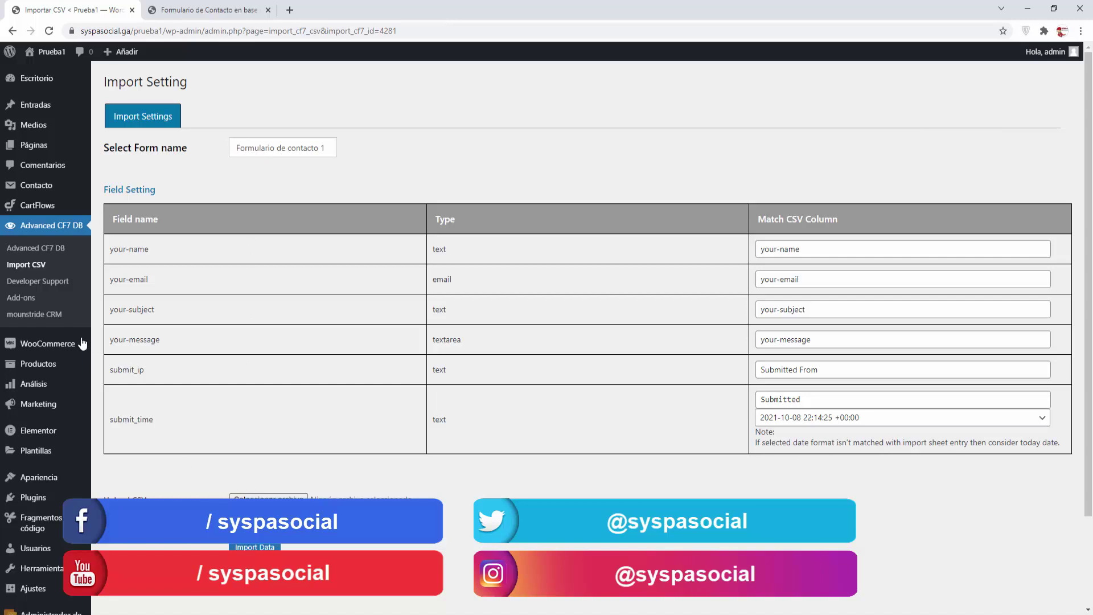
pyautogui.click(31, 286)
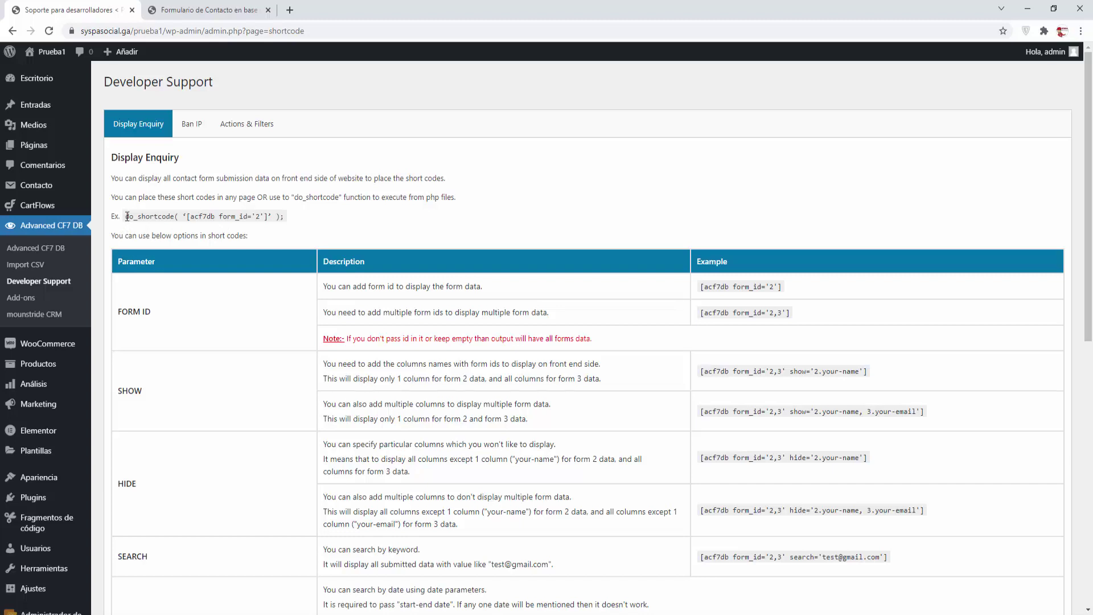
# Copy the shortcode [acf7db form_id='2'] from the Example column and close the contact form tab
pyautogui.moveTo(127, 216); pyautogui.dragTo(286, 216)
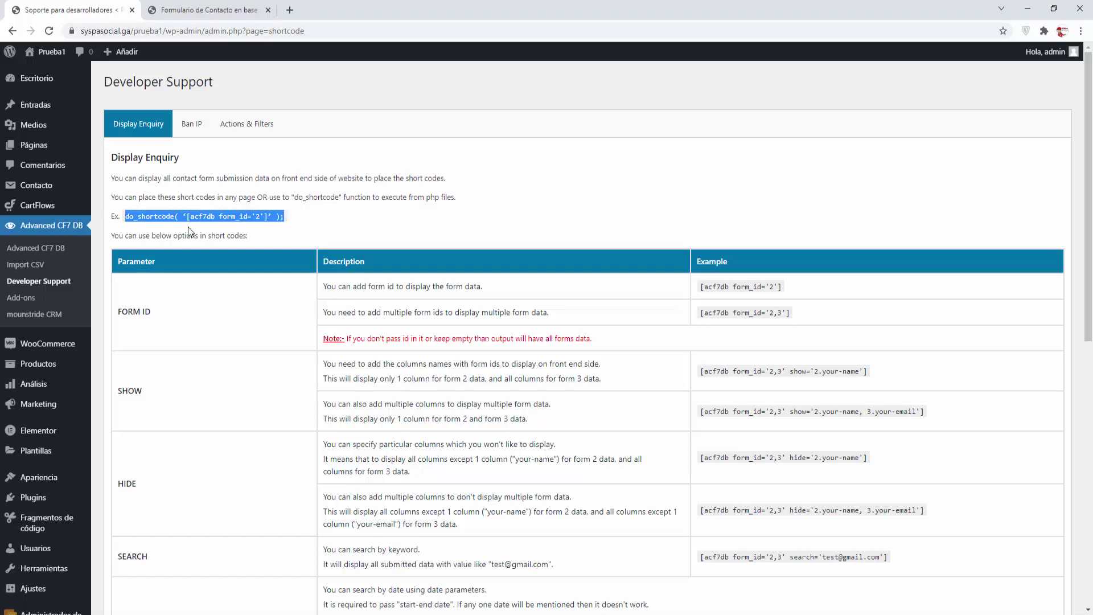
pyautogui.click(400, 225)
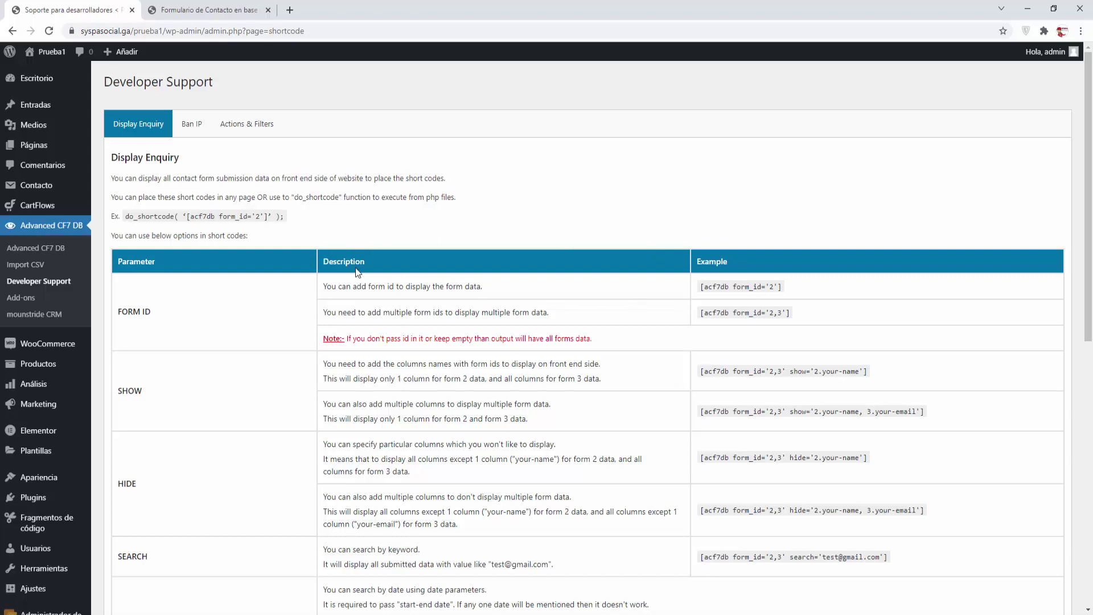
pyautogui.moveTo(127, 216); pyautogui.dragTo(313, 222)
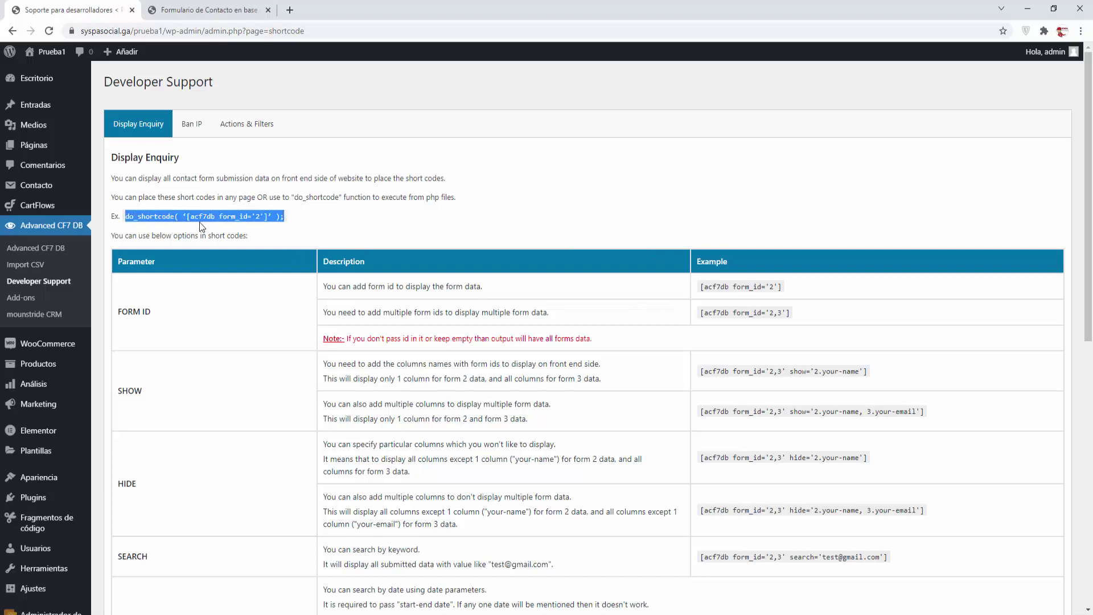
pyautogui.click(313, 225)
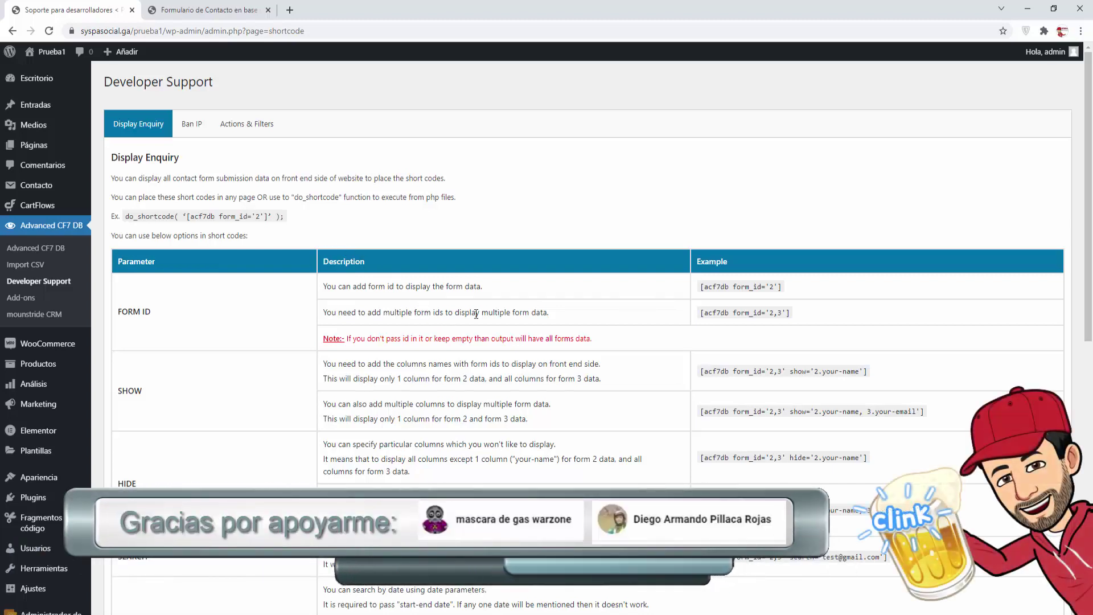
pyautogui.moveTo(783, 287); pyautogui.dragTo(698, 292)
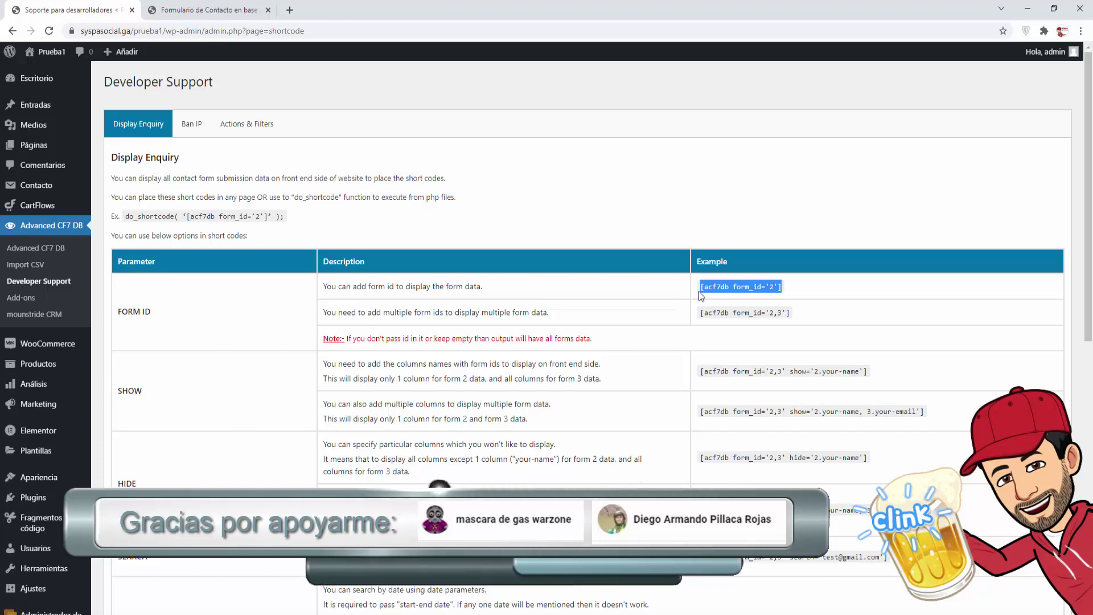
pyautogui.rightClick(699, 292)
pyautogui.click(731, 292)
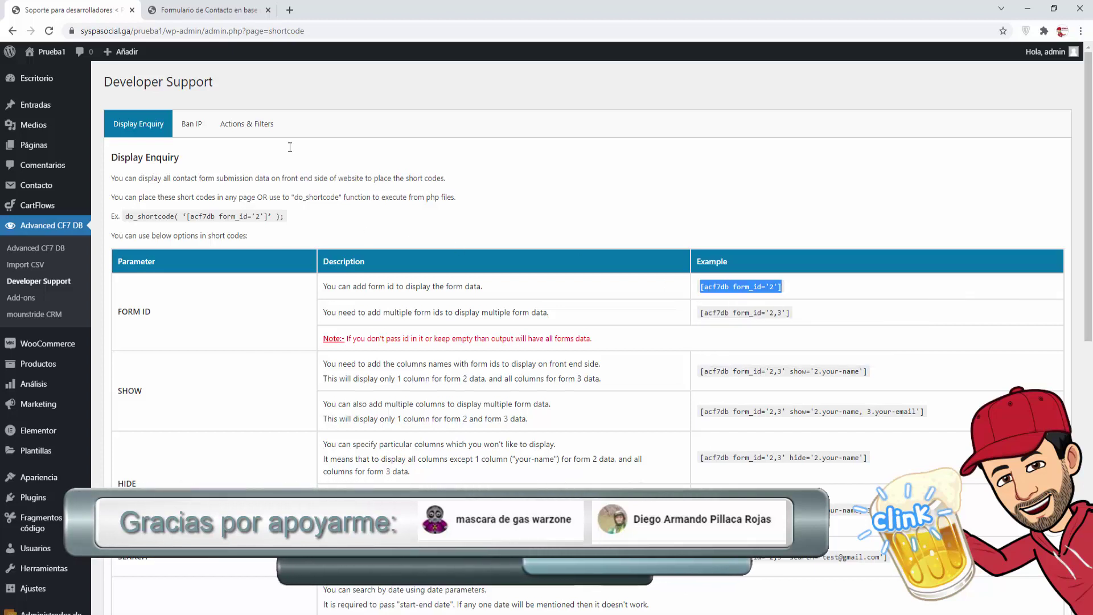
pyautogui.click(267, 10)
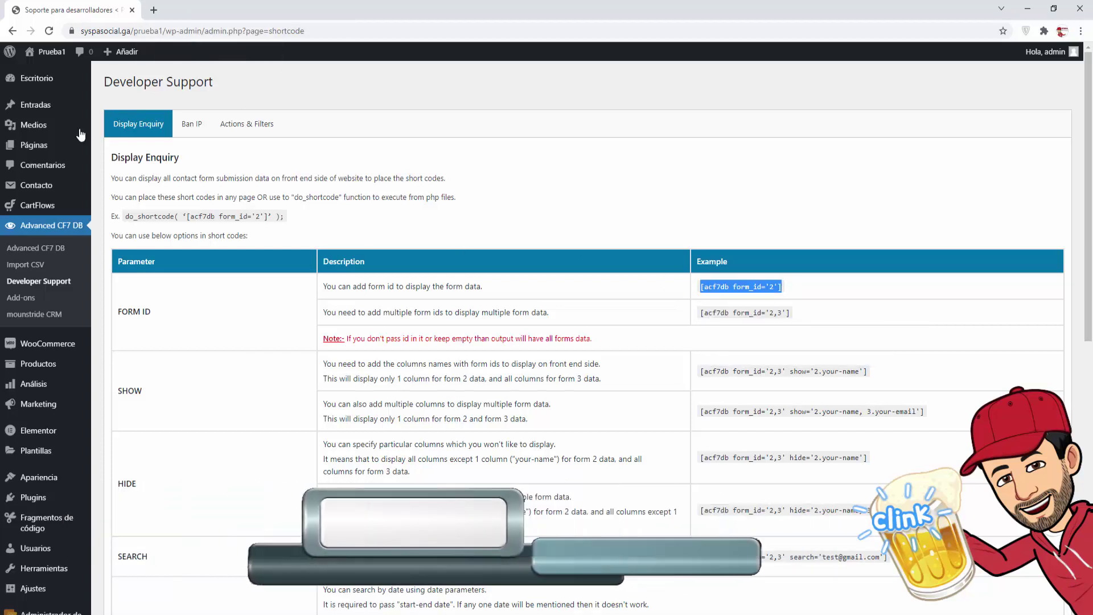
# Start a new page in a separate tab titled 'Listado de formularios recibidos'
pyautogui.moveTo(80, 145)
pyautogui.rightClick(114, 159)
pyautogui.click(160, 167)
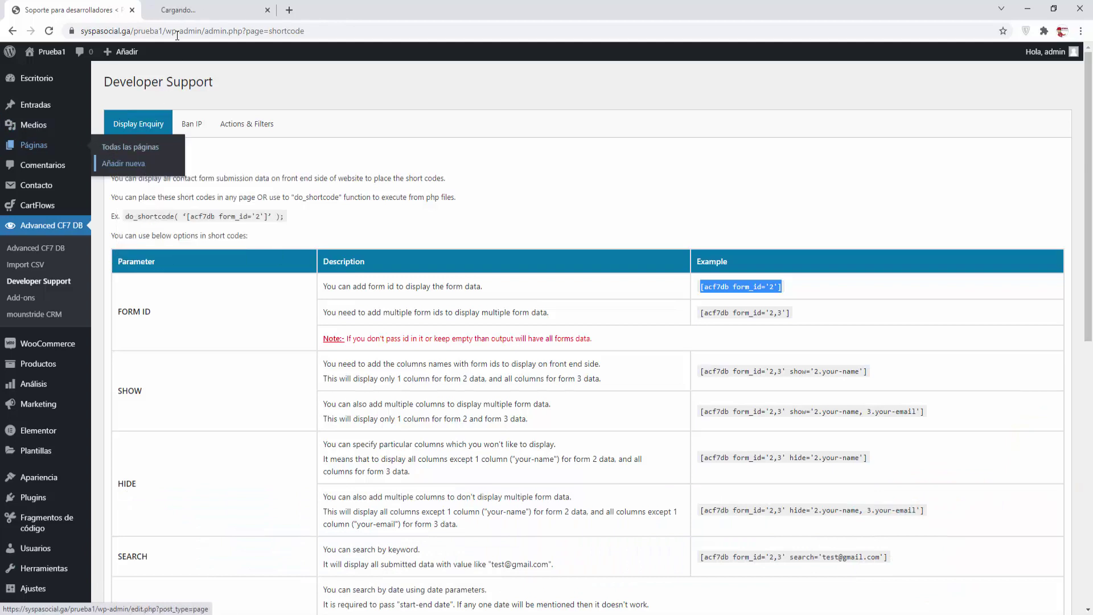
pyautogui.click(193, 9)
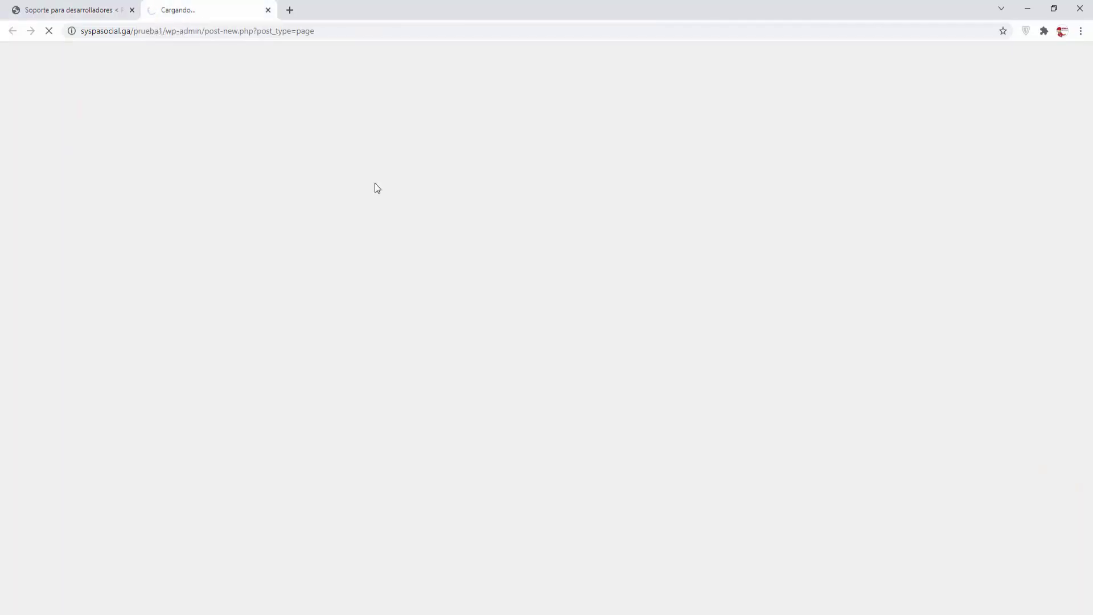
pyautogui.write('L')
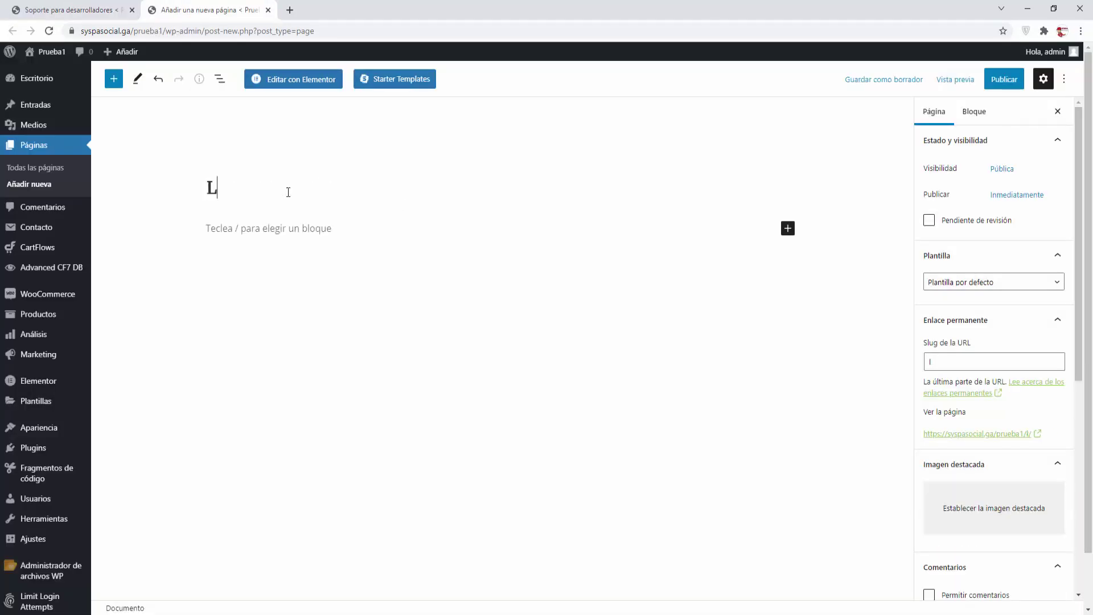
pyautogui.write('istado')
pyautogui.press('BackSpace')
pyautogui.press('BackSpace')
pyautogui.press('BackSpace')
pyautogui.write('tado de ')
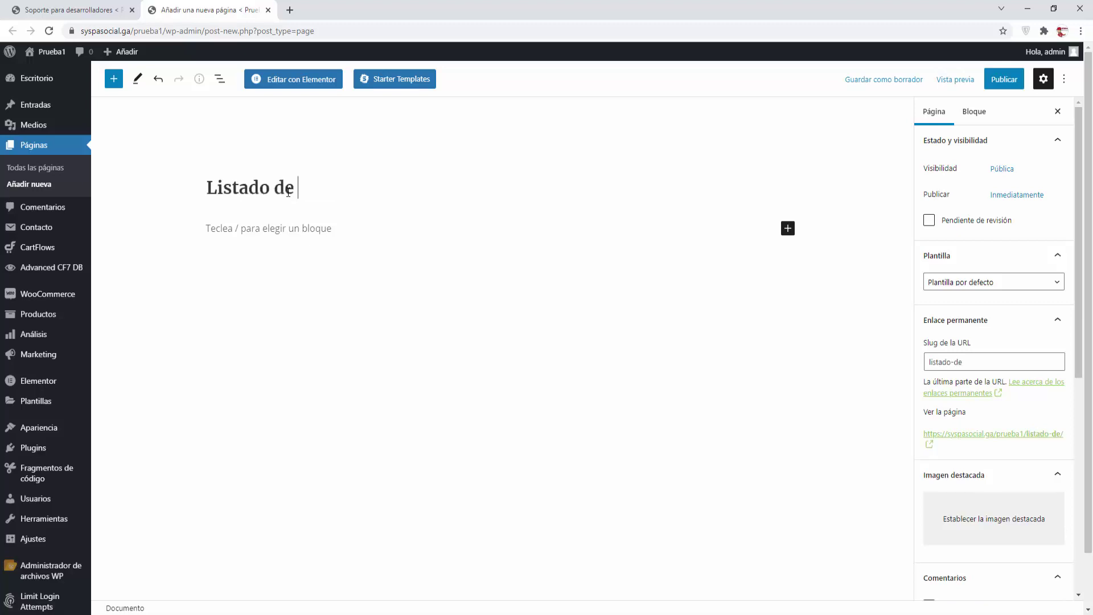
pyautogui.write('formularios recibidos')
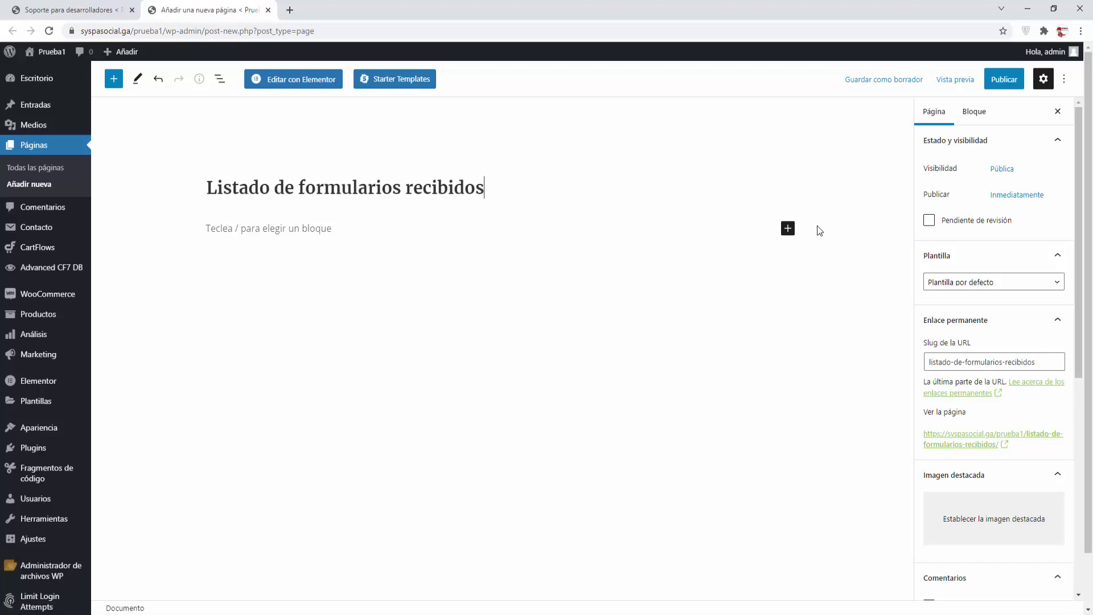
# Add a Shortcode block with the pasted [acf7db form_id='2'], publish the page, and view it
pyautogui.click(788, 228)
pyautogui.click(873, 321)
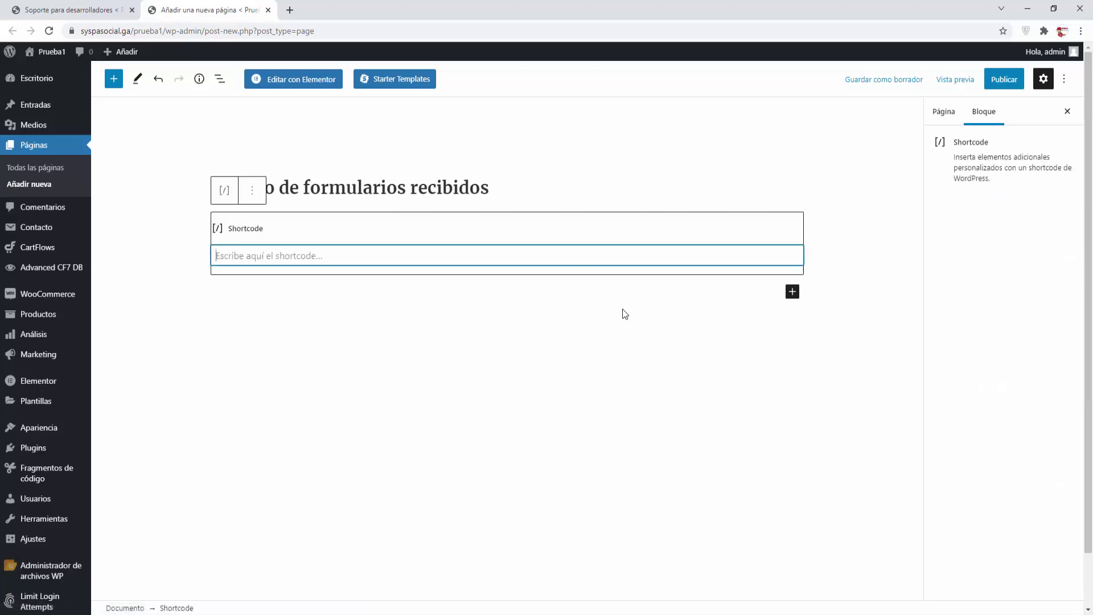
pyautogui.rightClick(281, 261)
pyautogui.click(312, 353)
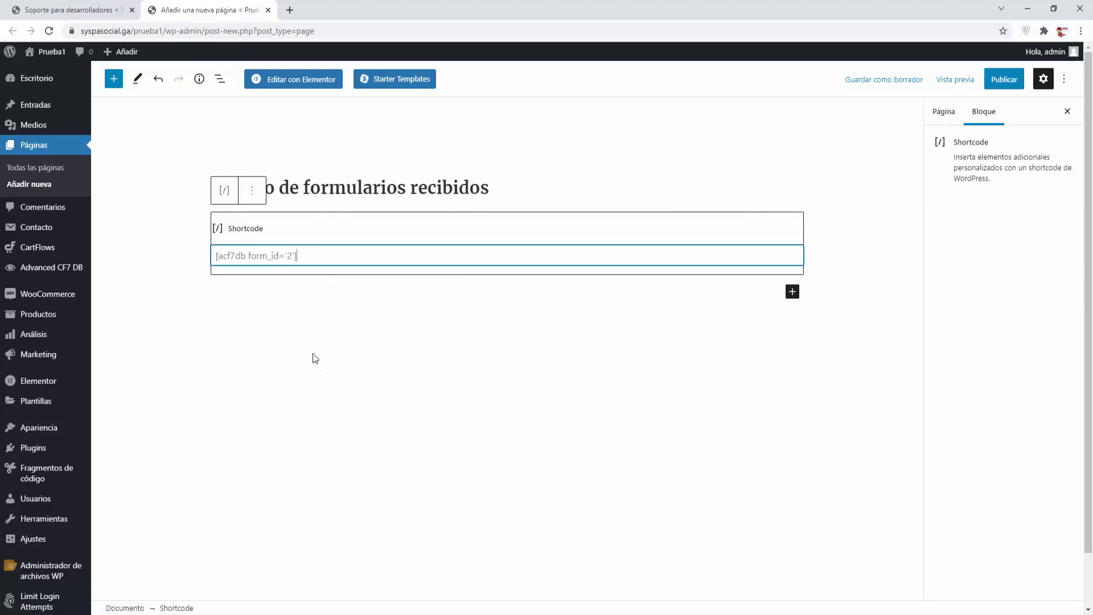
pyautogui.click(1004, 79)
pyautogui.click(968, 79)
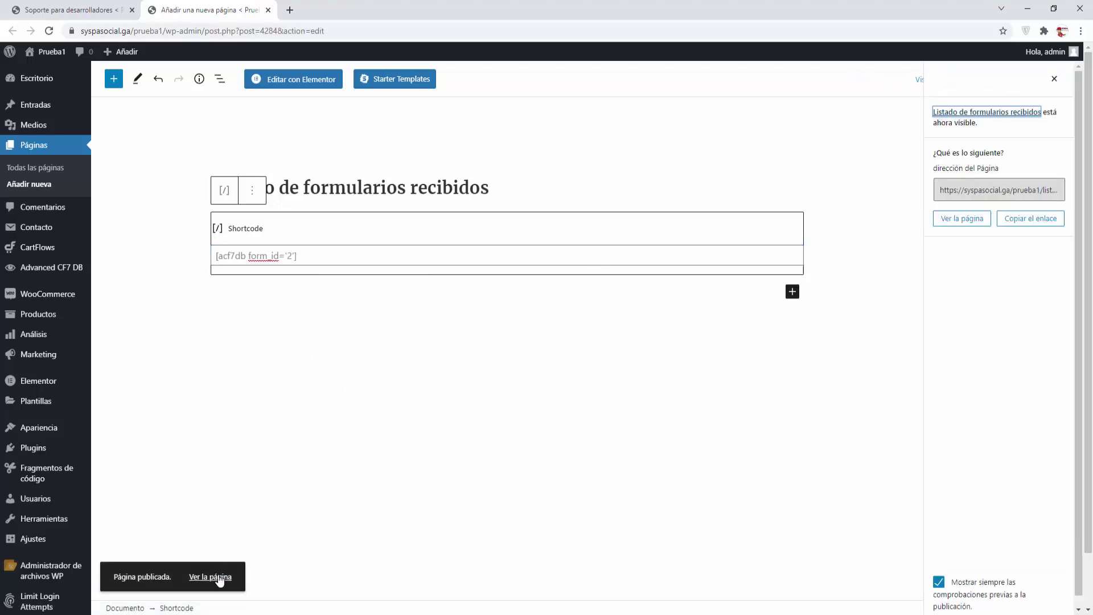
pyautogui.click(214, 580)
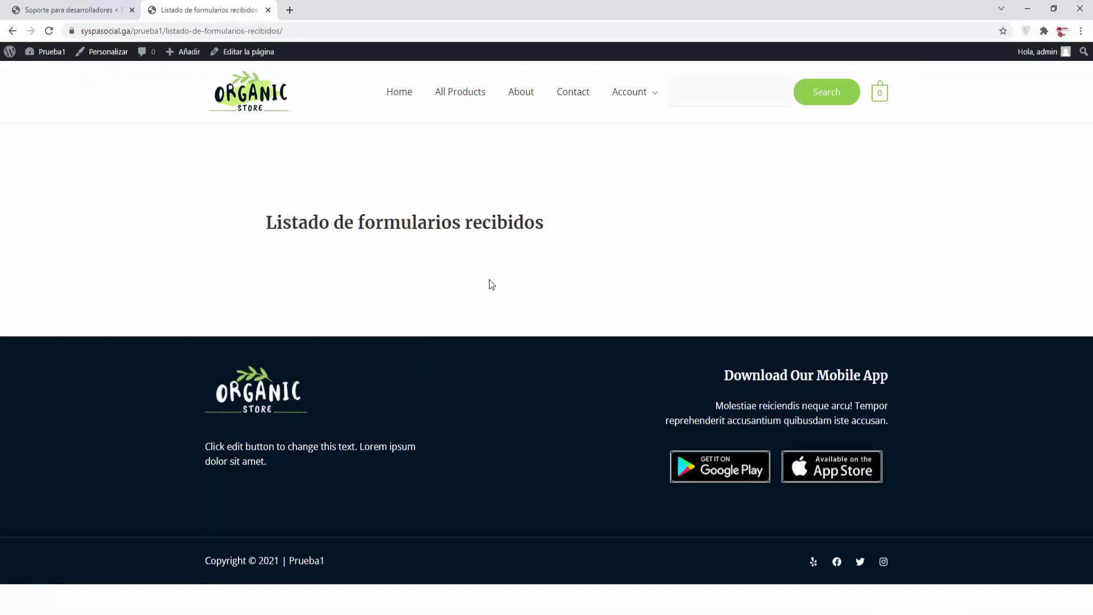
# Find Formulario de contacto 1's shortcode ID 4281 in the Contact Forms list
pyautogui.click(74, 11)
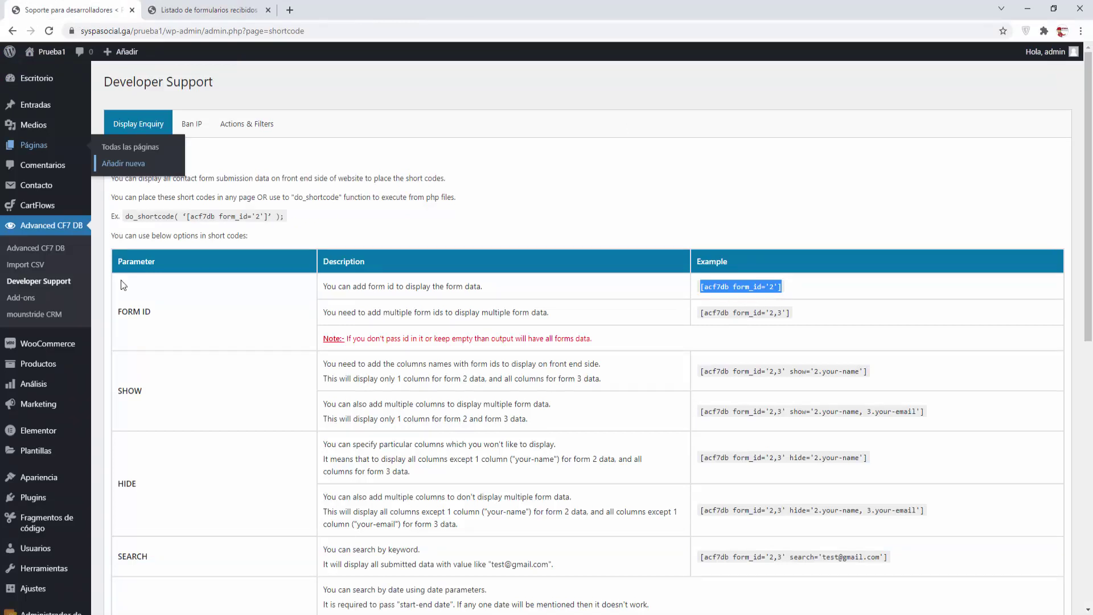
pyautogui.moveTo(50, 190)
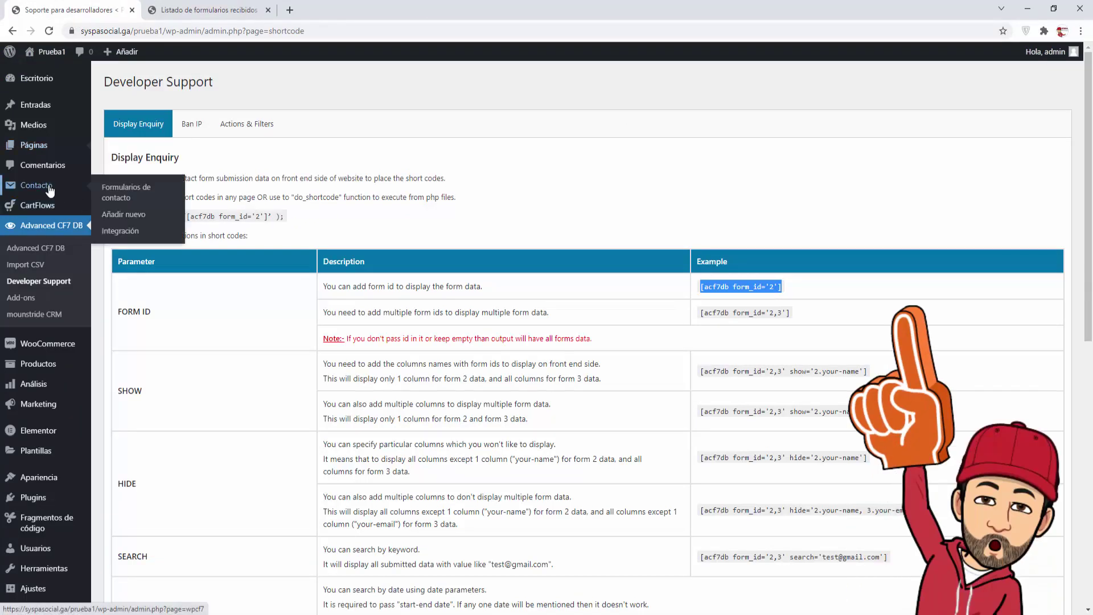
pyautogui.click(119, 194)
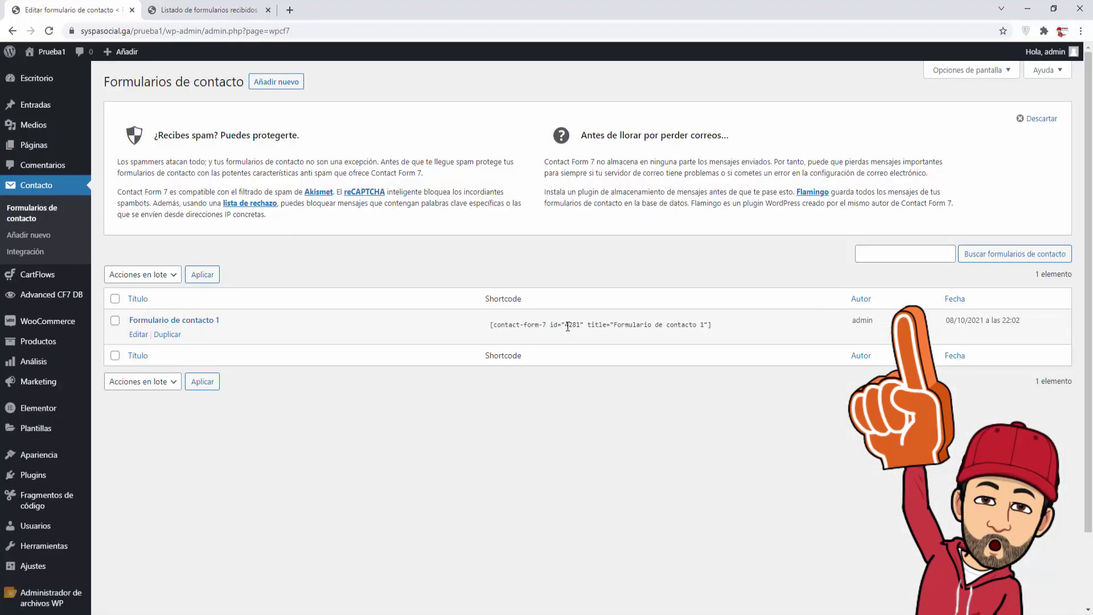
pyautogui.click(573, 325)
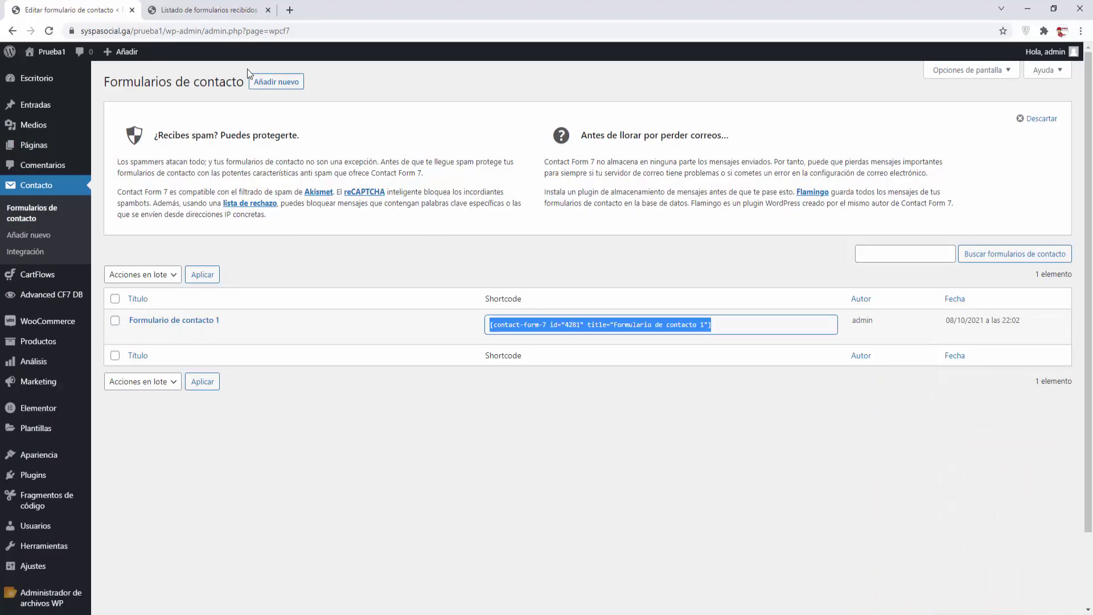
# Close the live page tab and bring up the All Pages list
pyautogui.click(204, 10)
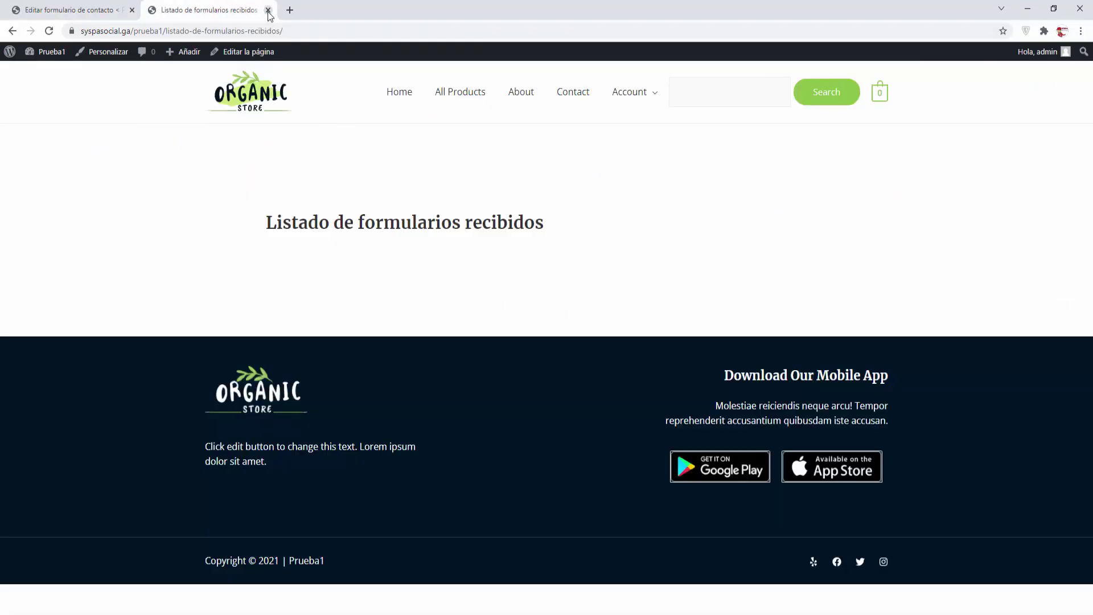
pyautogui.click(267, 10)
pyautogui.moveTo(54, 152)
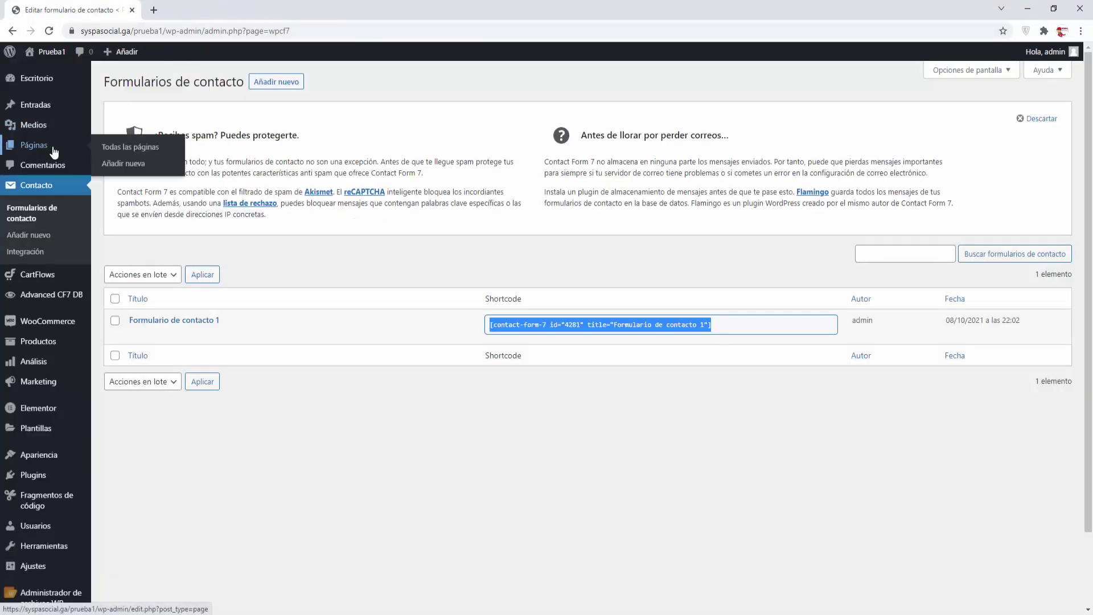
pyautogui.click(113, 150)
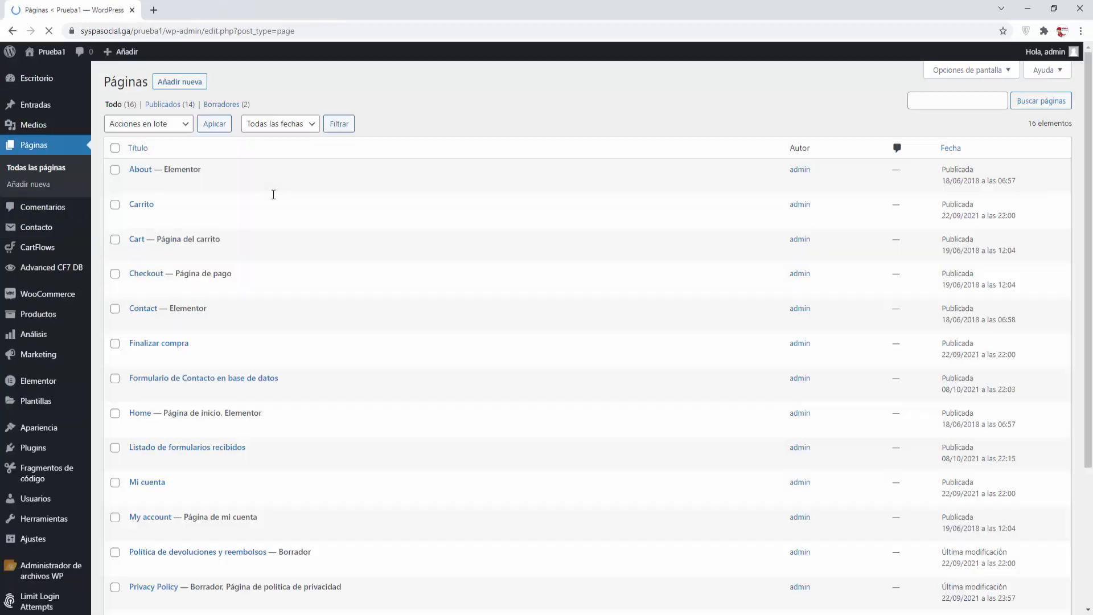
# Edit the Listado de formularios recibidos page in a new tab, changing the shortcode form_id to 4281
pyautogui.rightClick(142, 466)
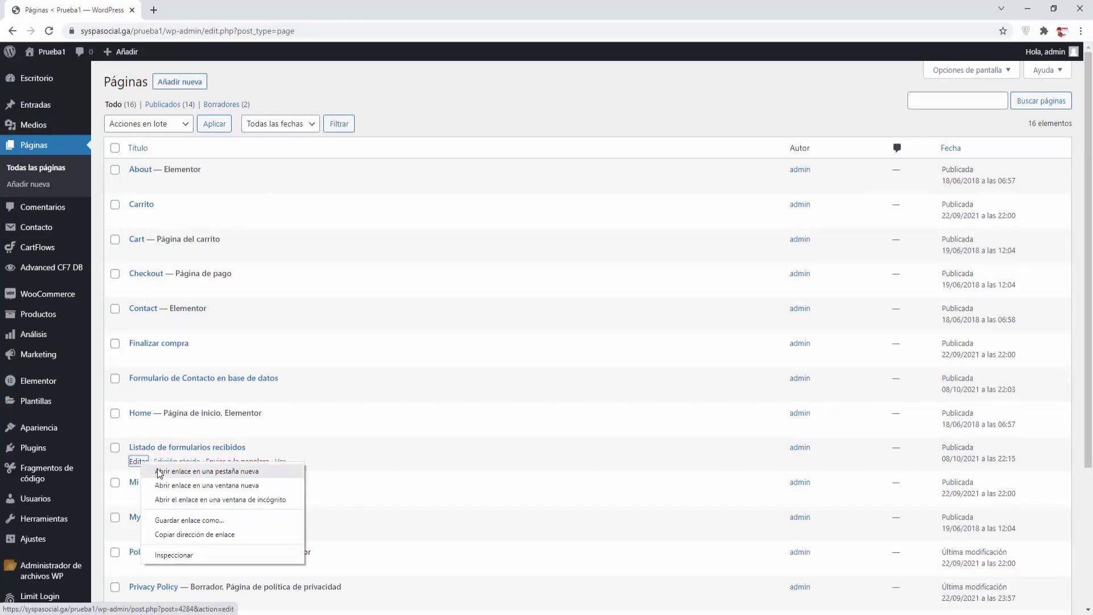
pyautogui.click(188, 474)
pyautogui.click(219, 12)
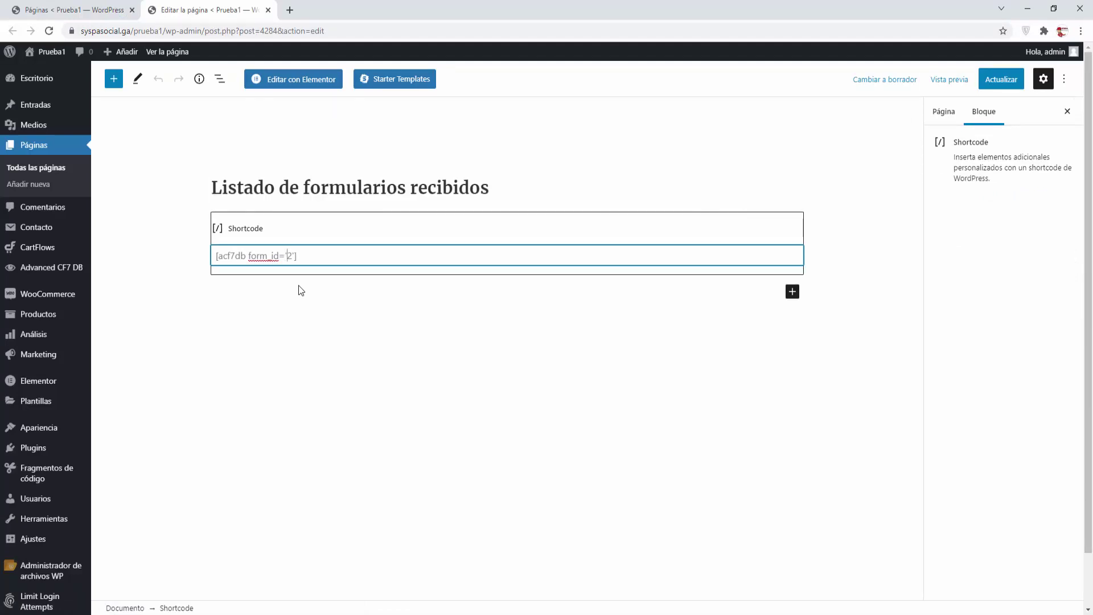
pyautogui.hotkey('ctrl', 'v')
pyautogui.hotkey('ctrl', 'z')
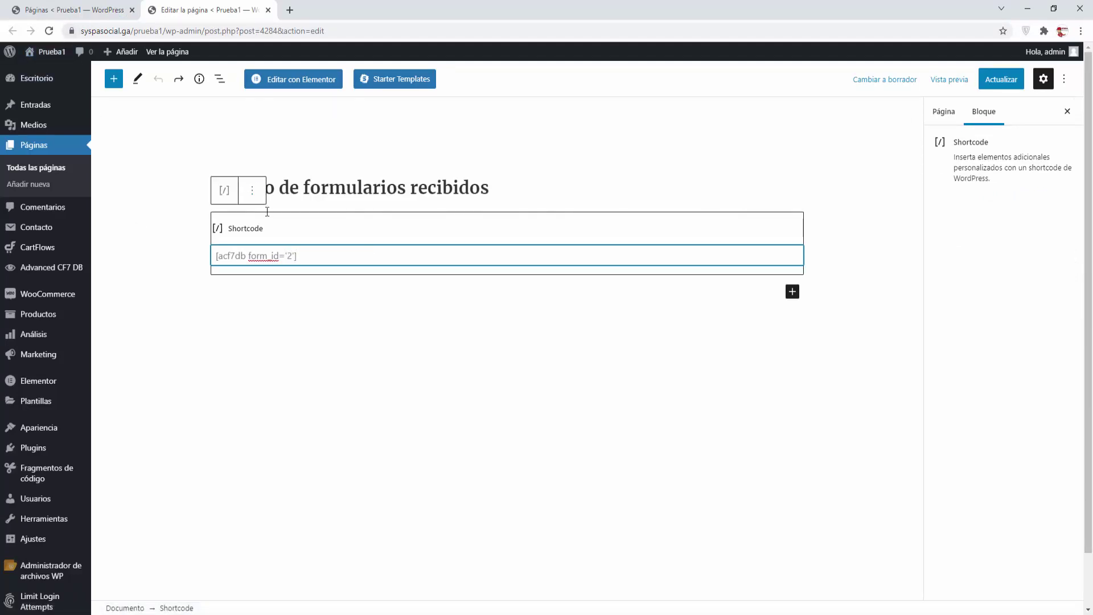
pyautogui.click(291, 261)
pyautogui.press('Delete')
pyautogui.write('4281')
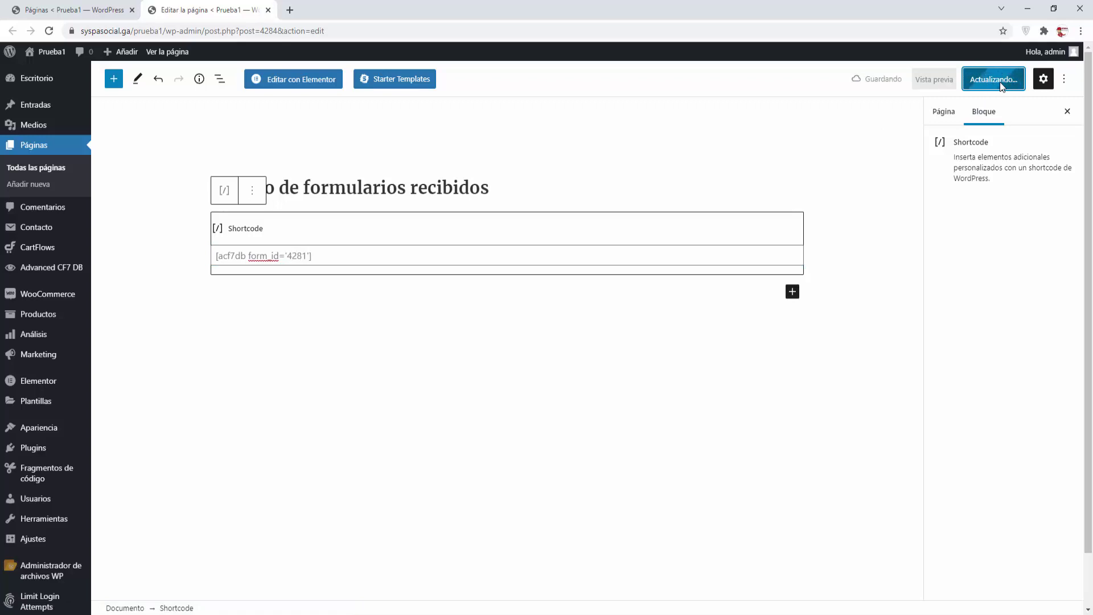
# Open the updated live page in a new tab to see the submissions table
pyautogui.rightClick(226, 576)
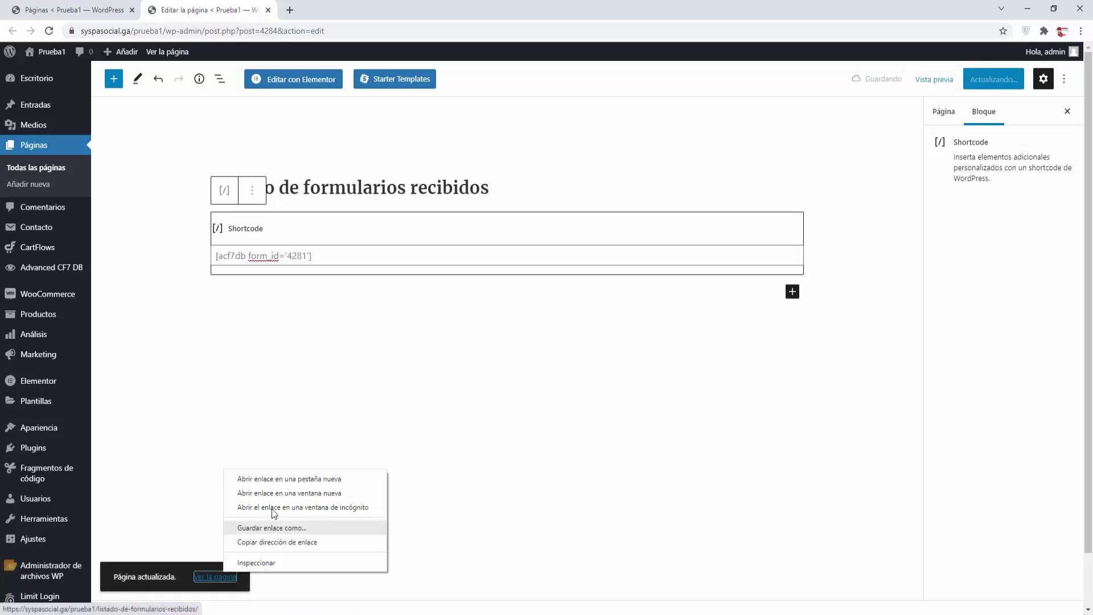
pyautogui.click(267, 480)
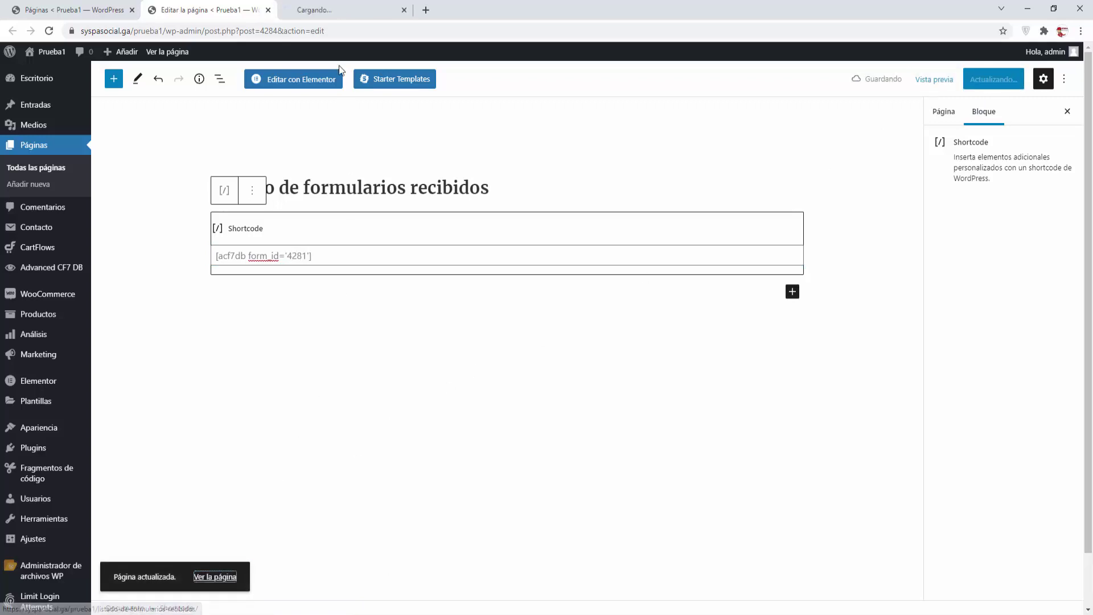
pyautogui.click(341, 12)
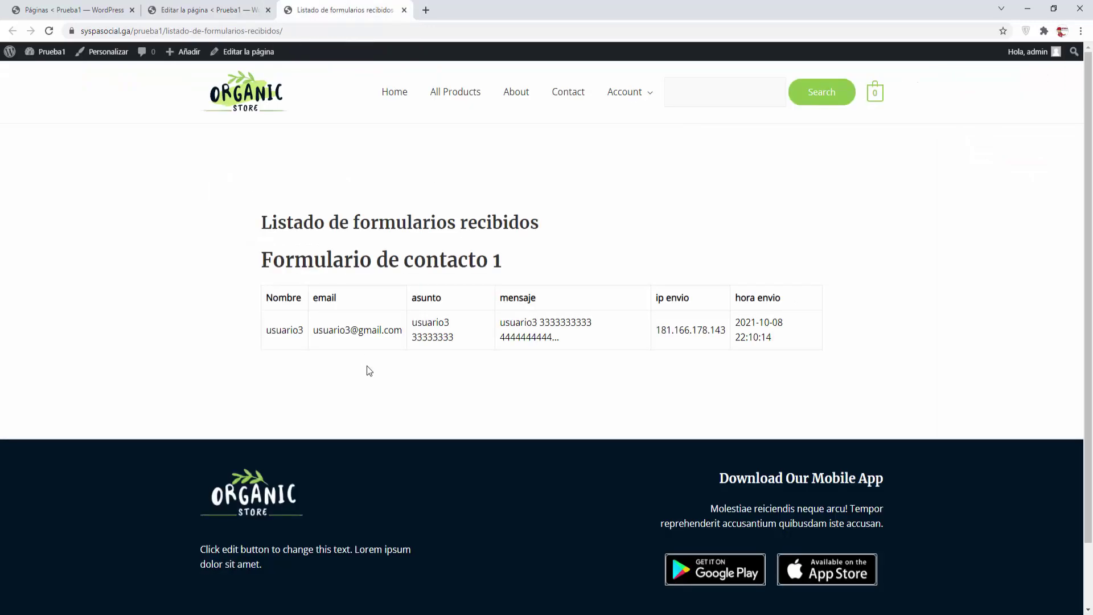